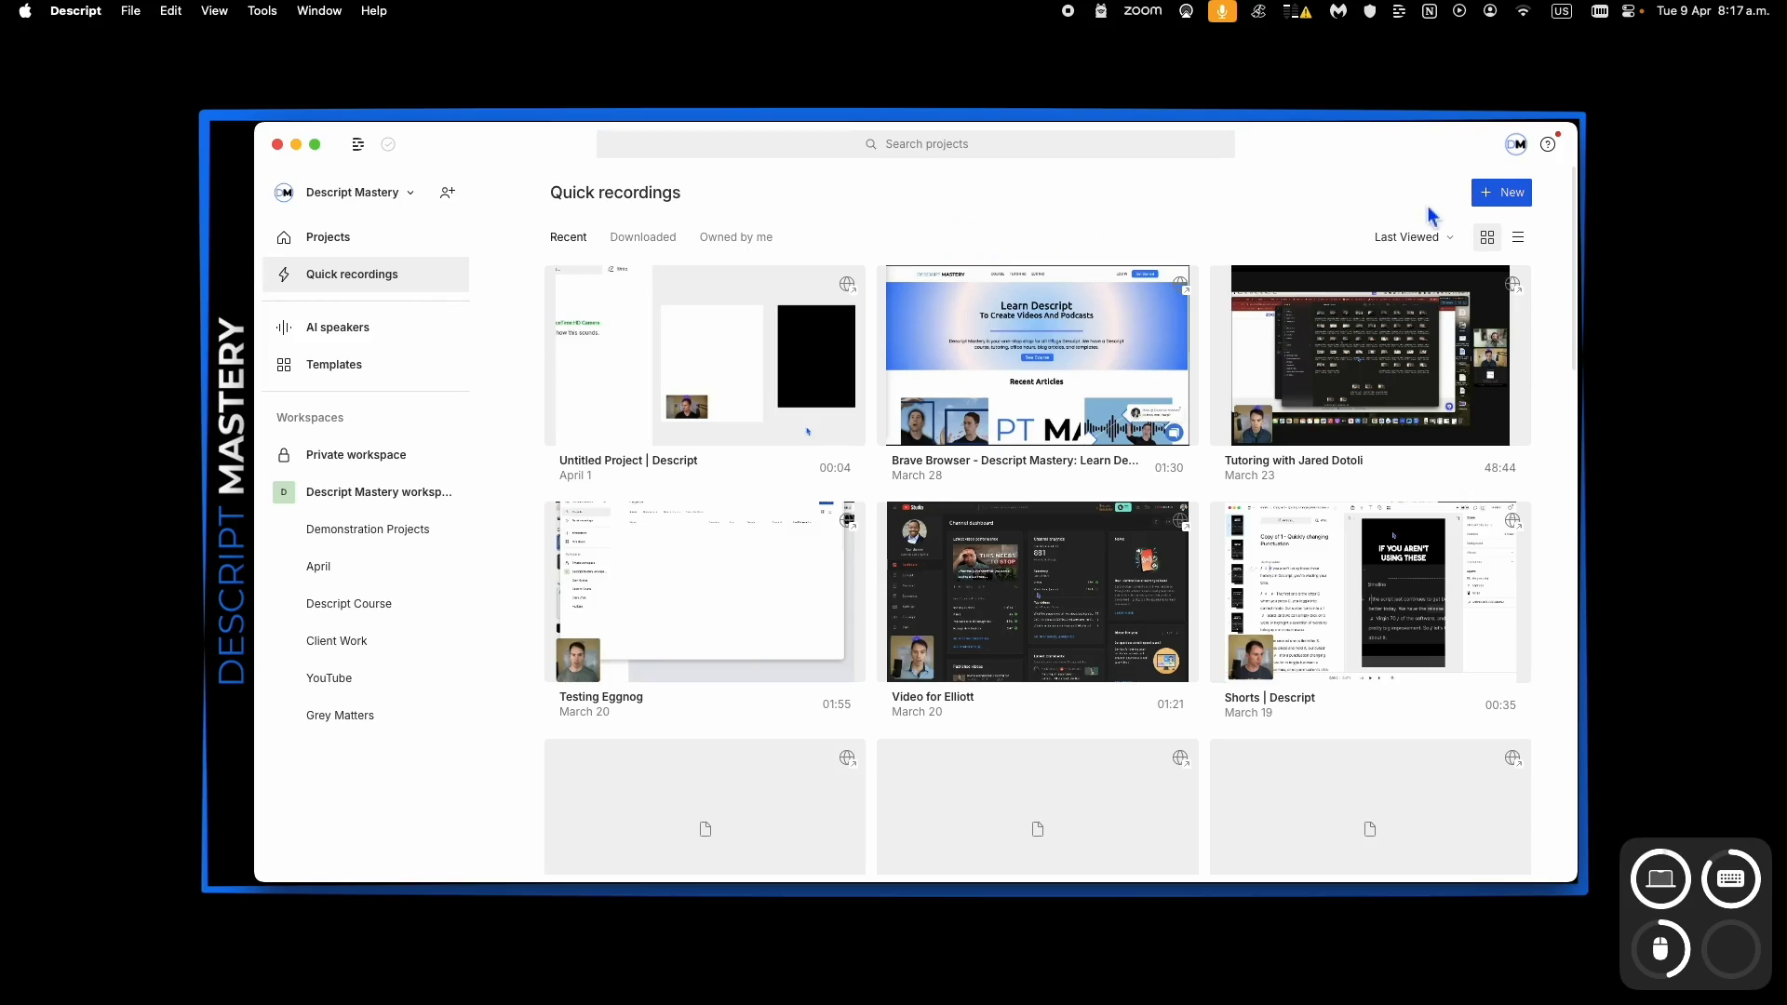
Step: Open Descript's menu-bar recorder for a screen-and-camera quick recording
click(1503, 192)
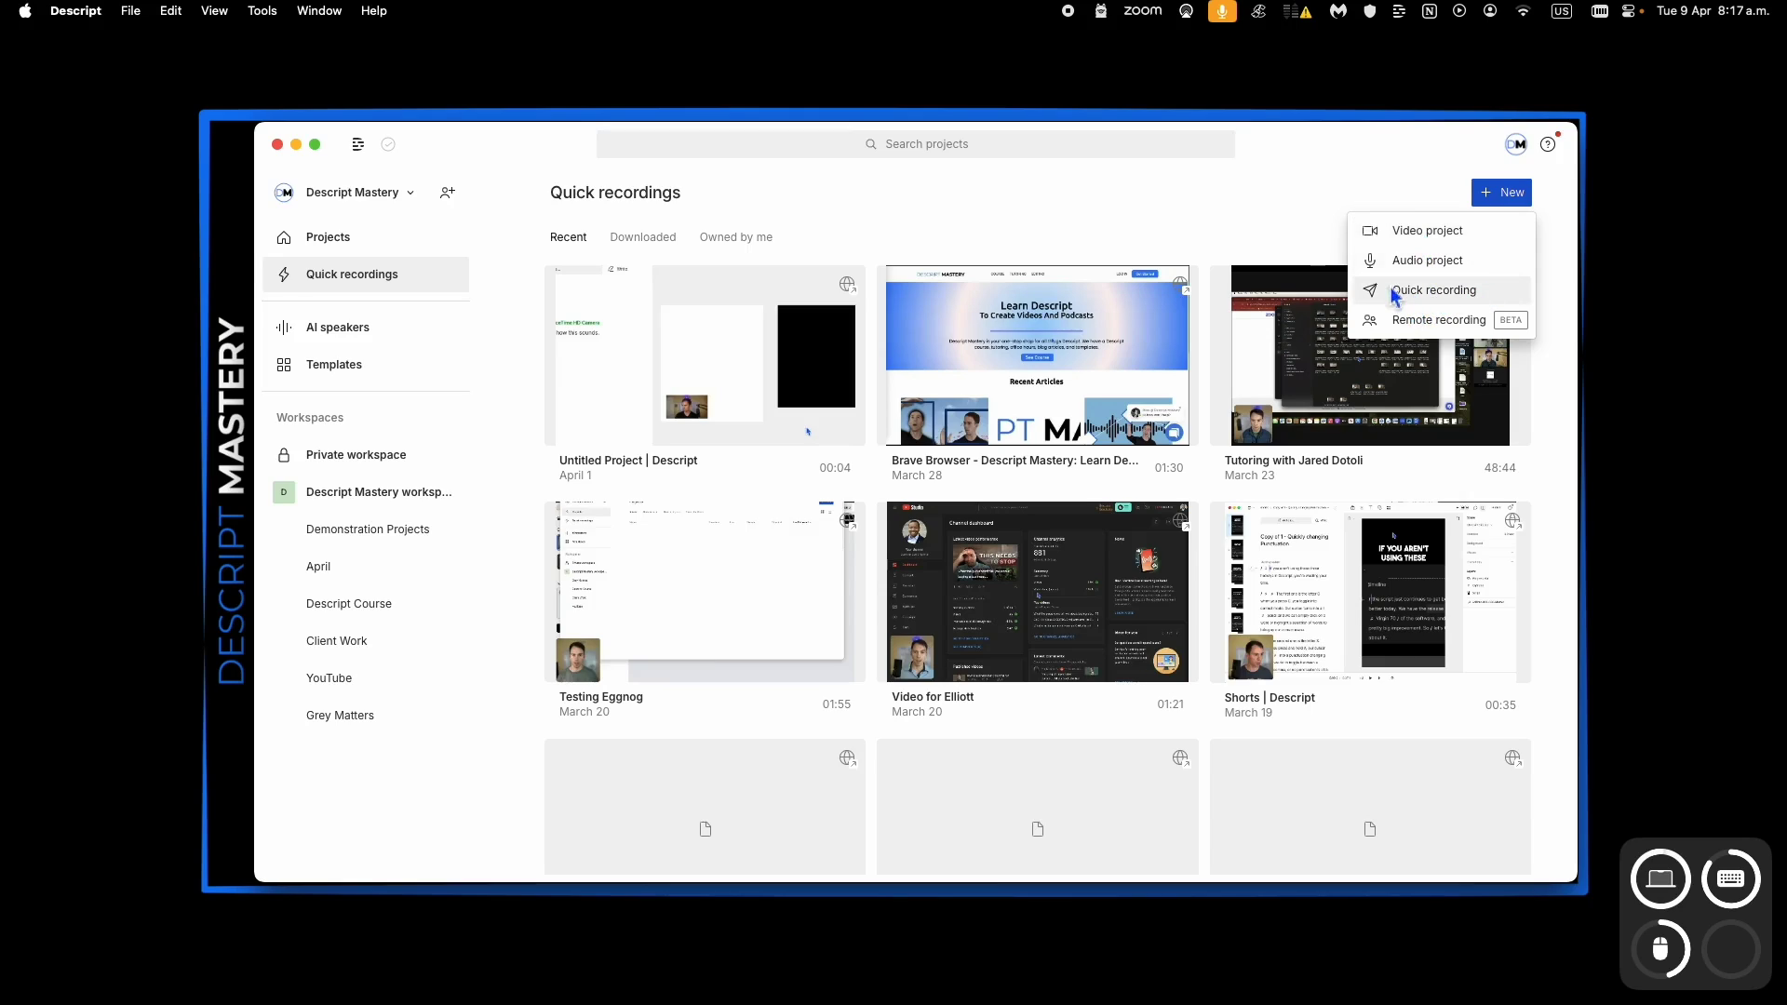
click(1322, 187)
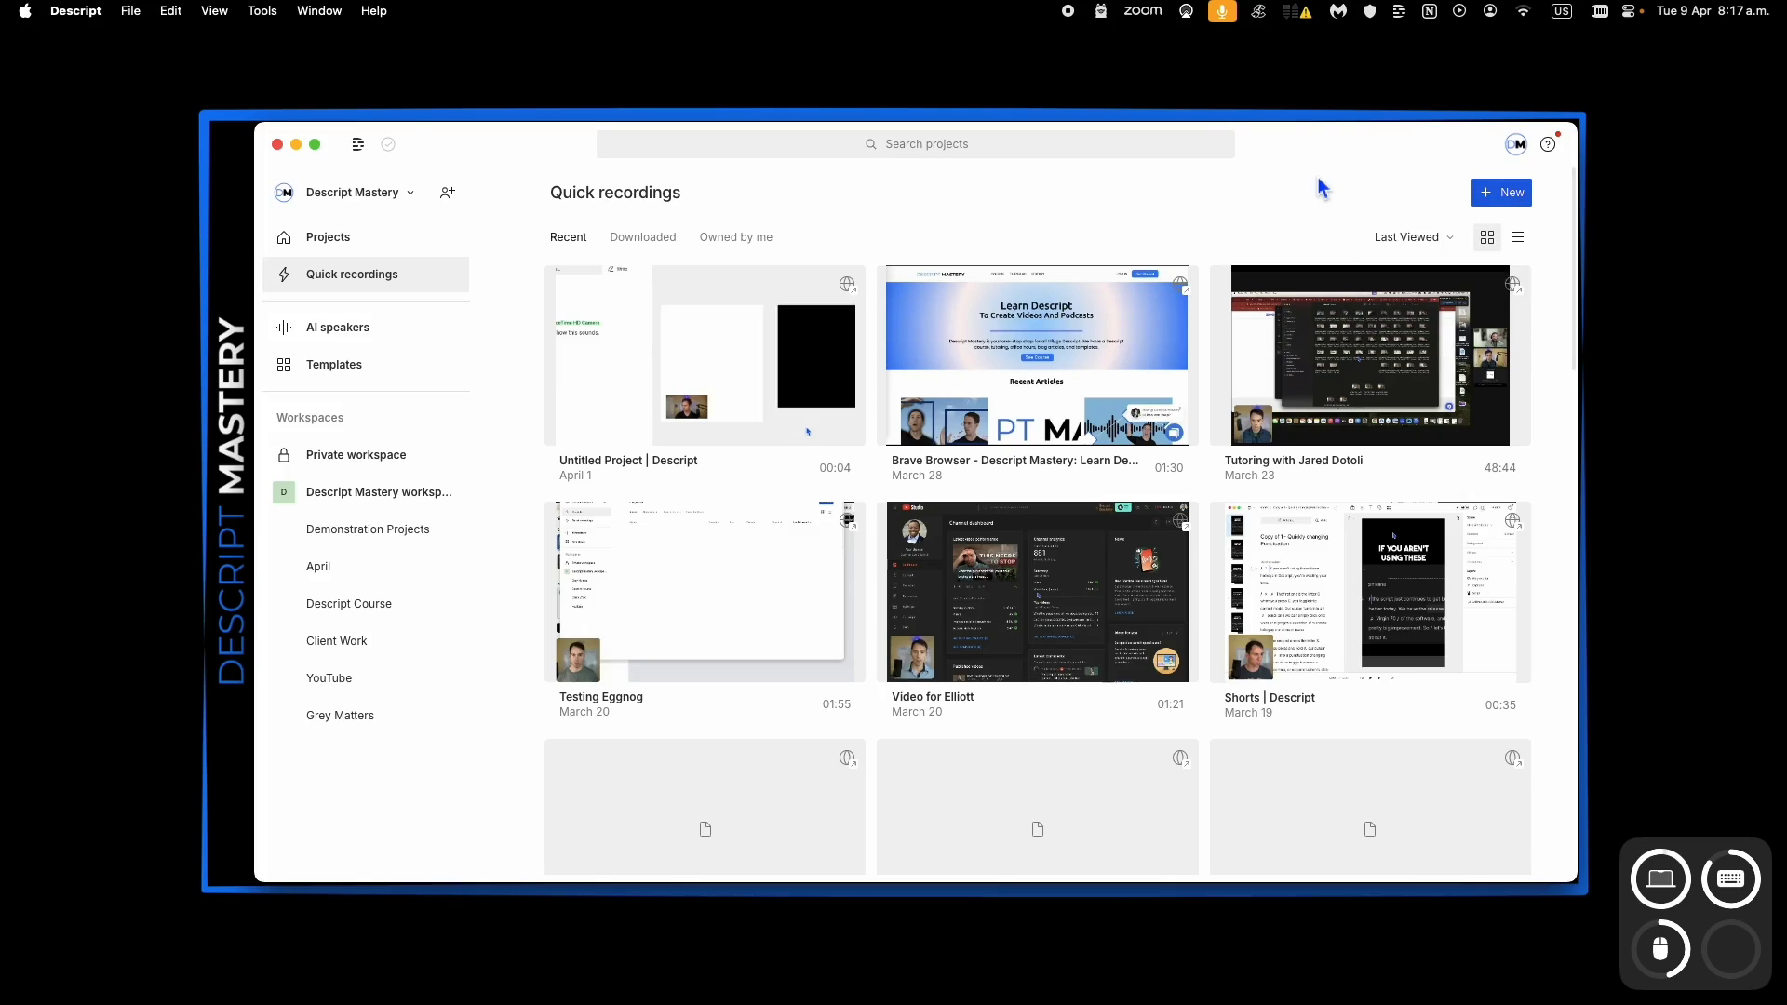
click(1399, 13)
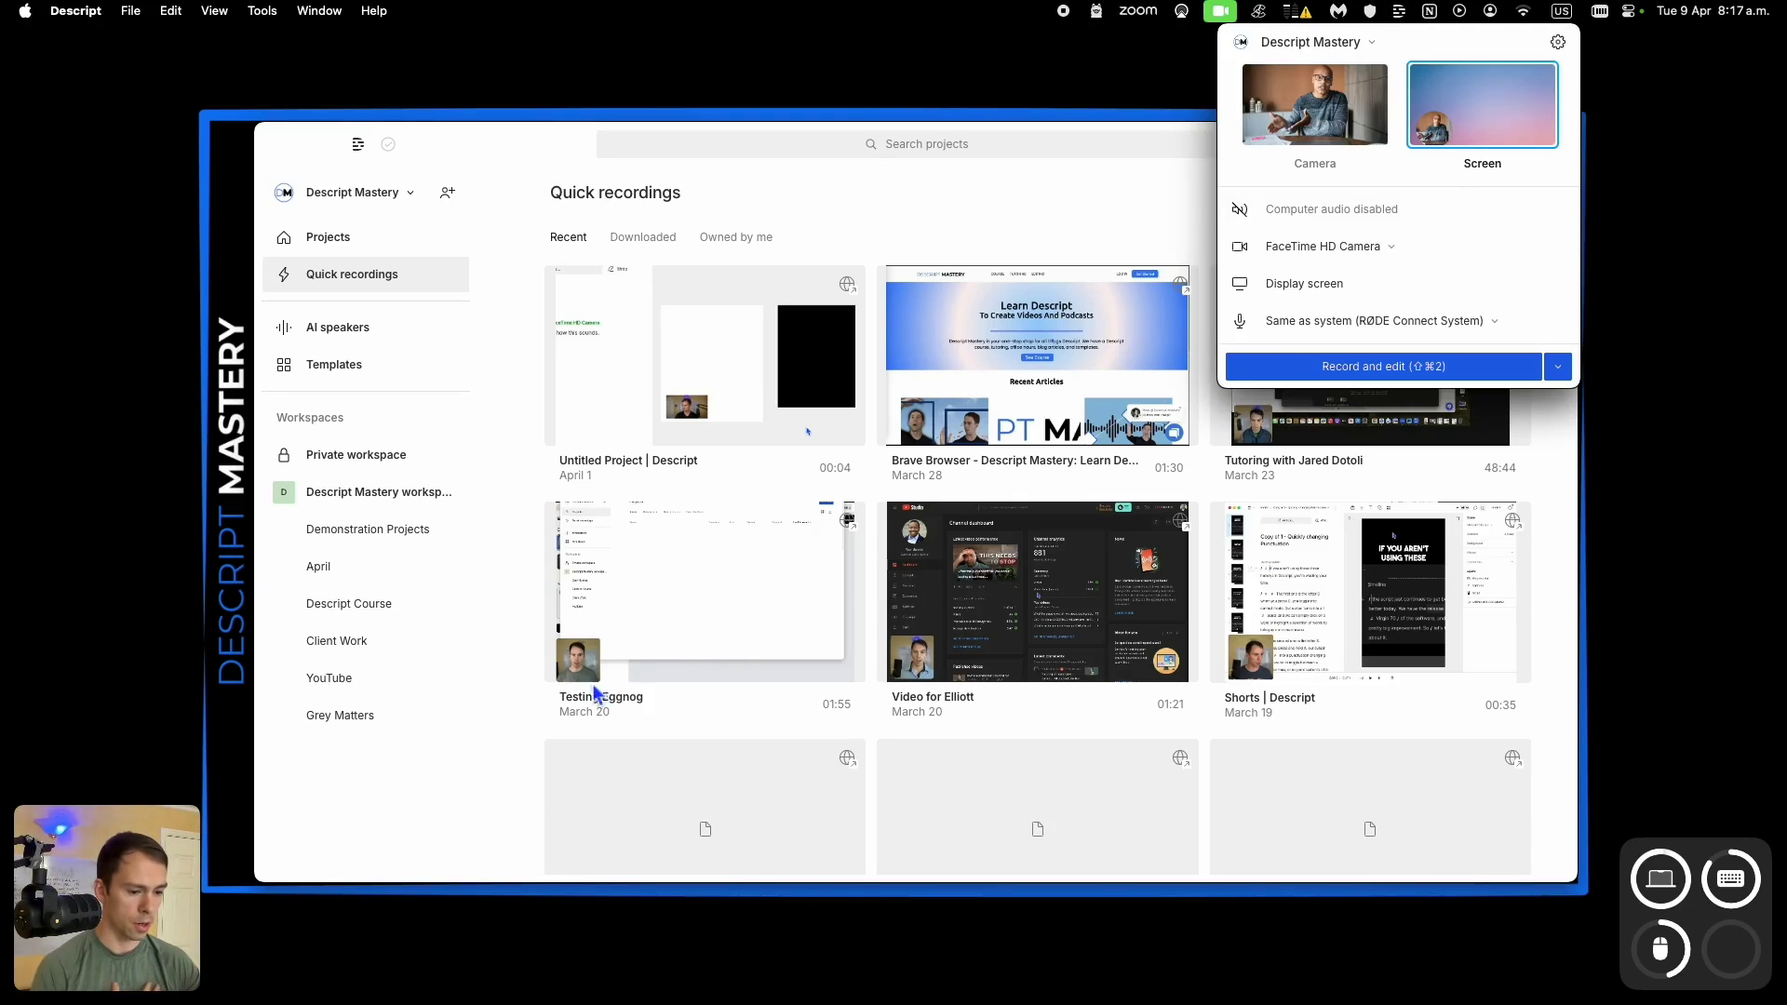
Step: Enlarge the webcam bubble and park it in the lower-left corner
drag(105, 900, 428, 164)
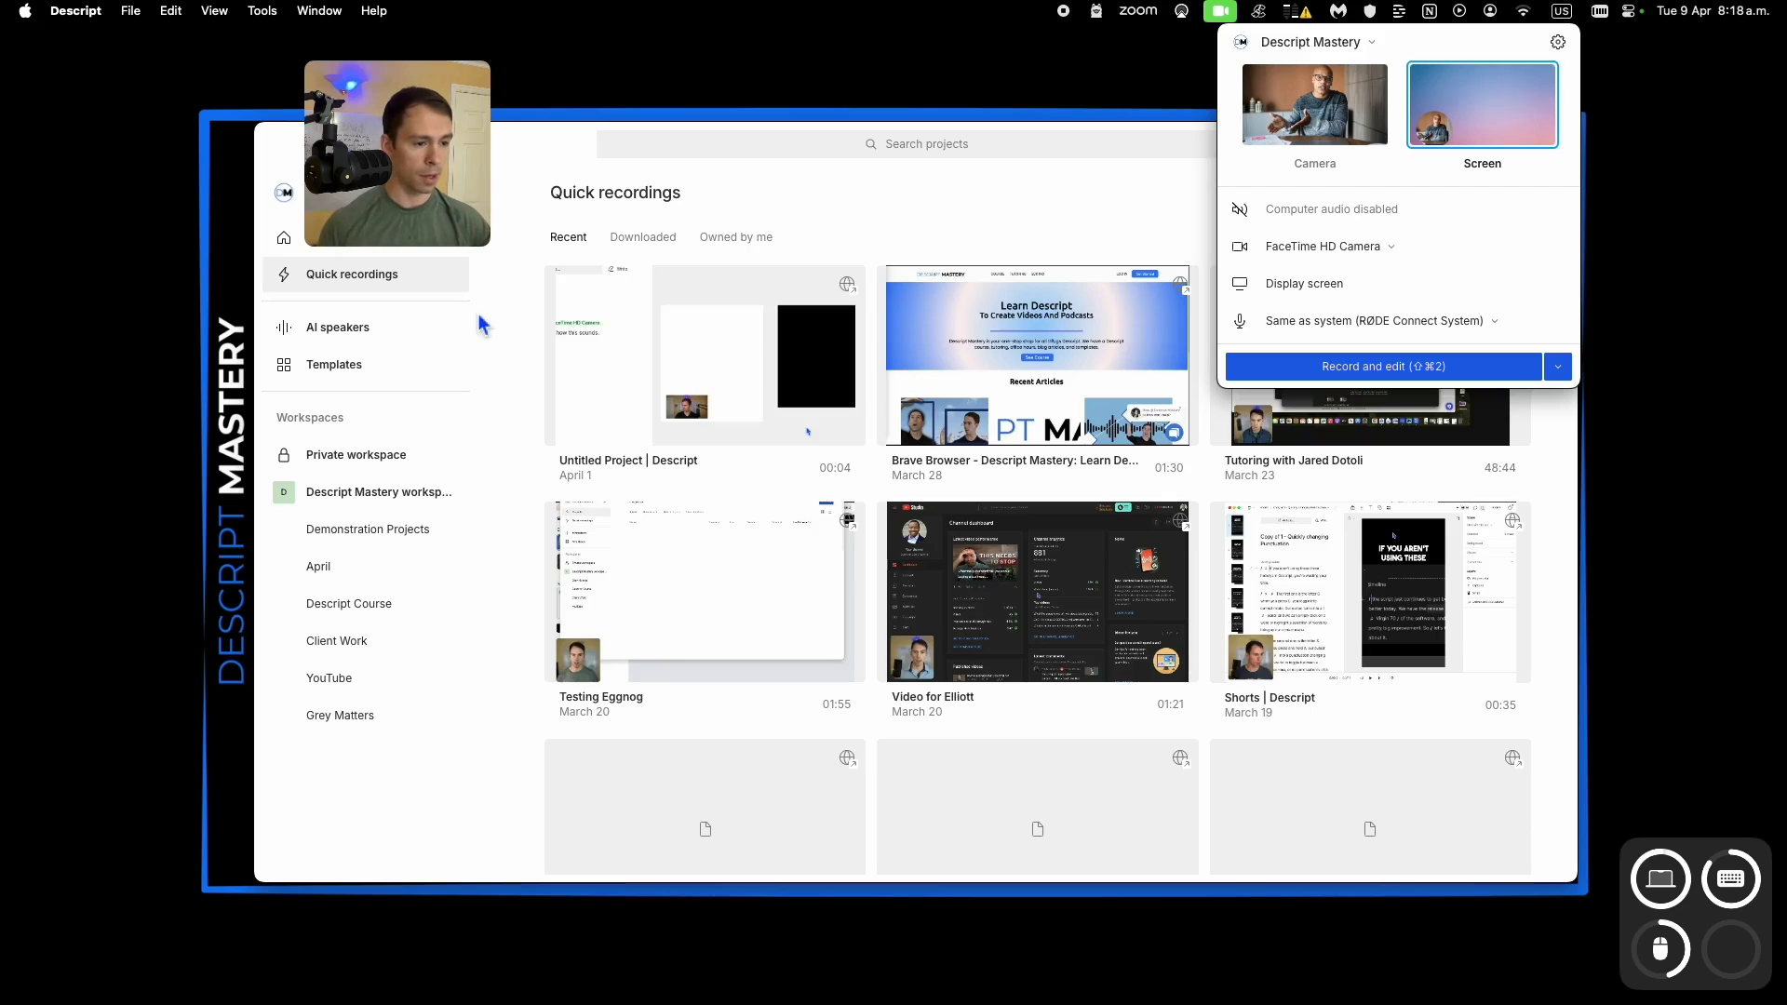
drag(491, 246, 917, 612)
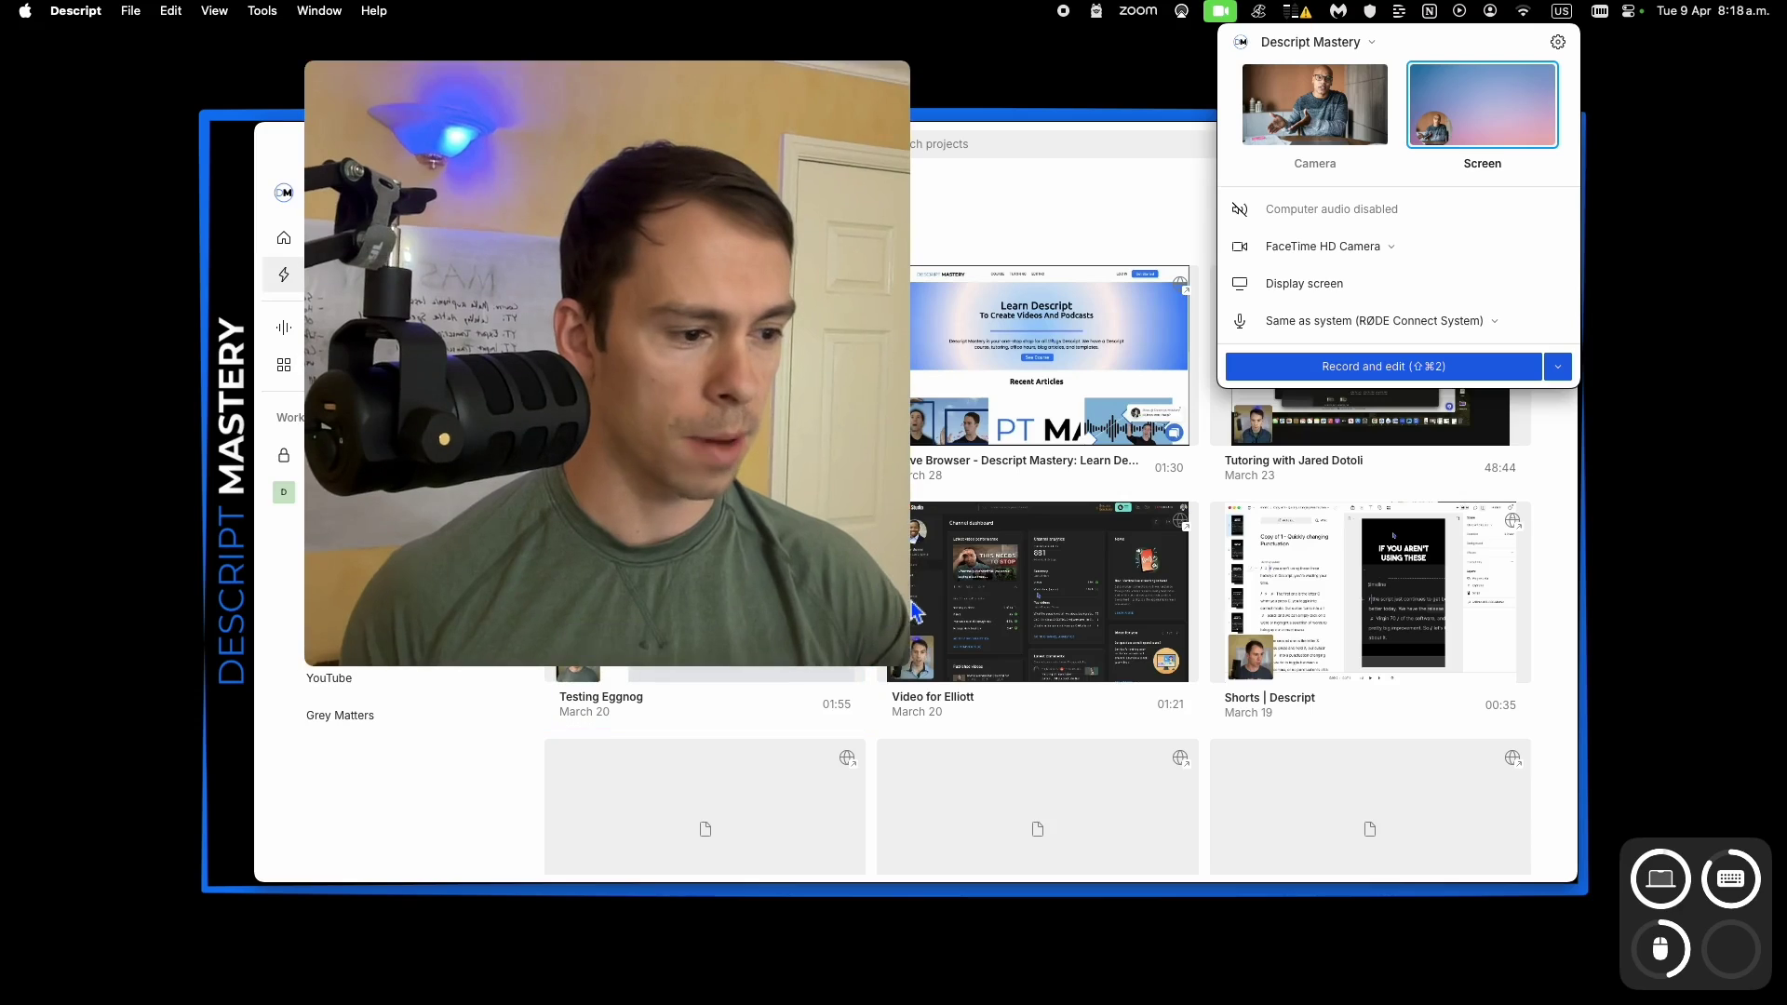
mouse_move(610, 672)
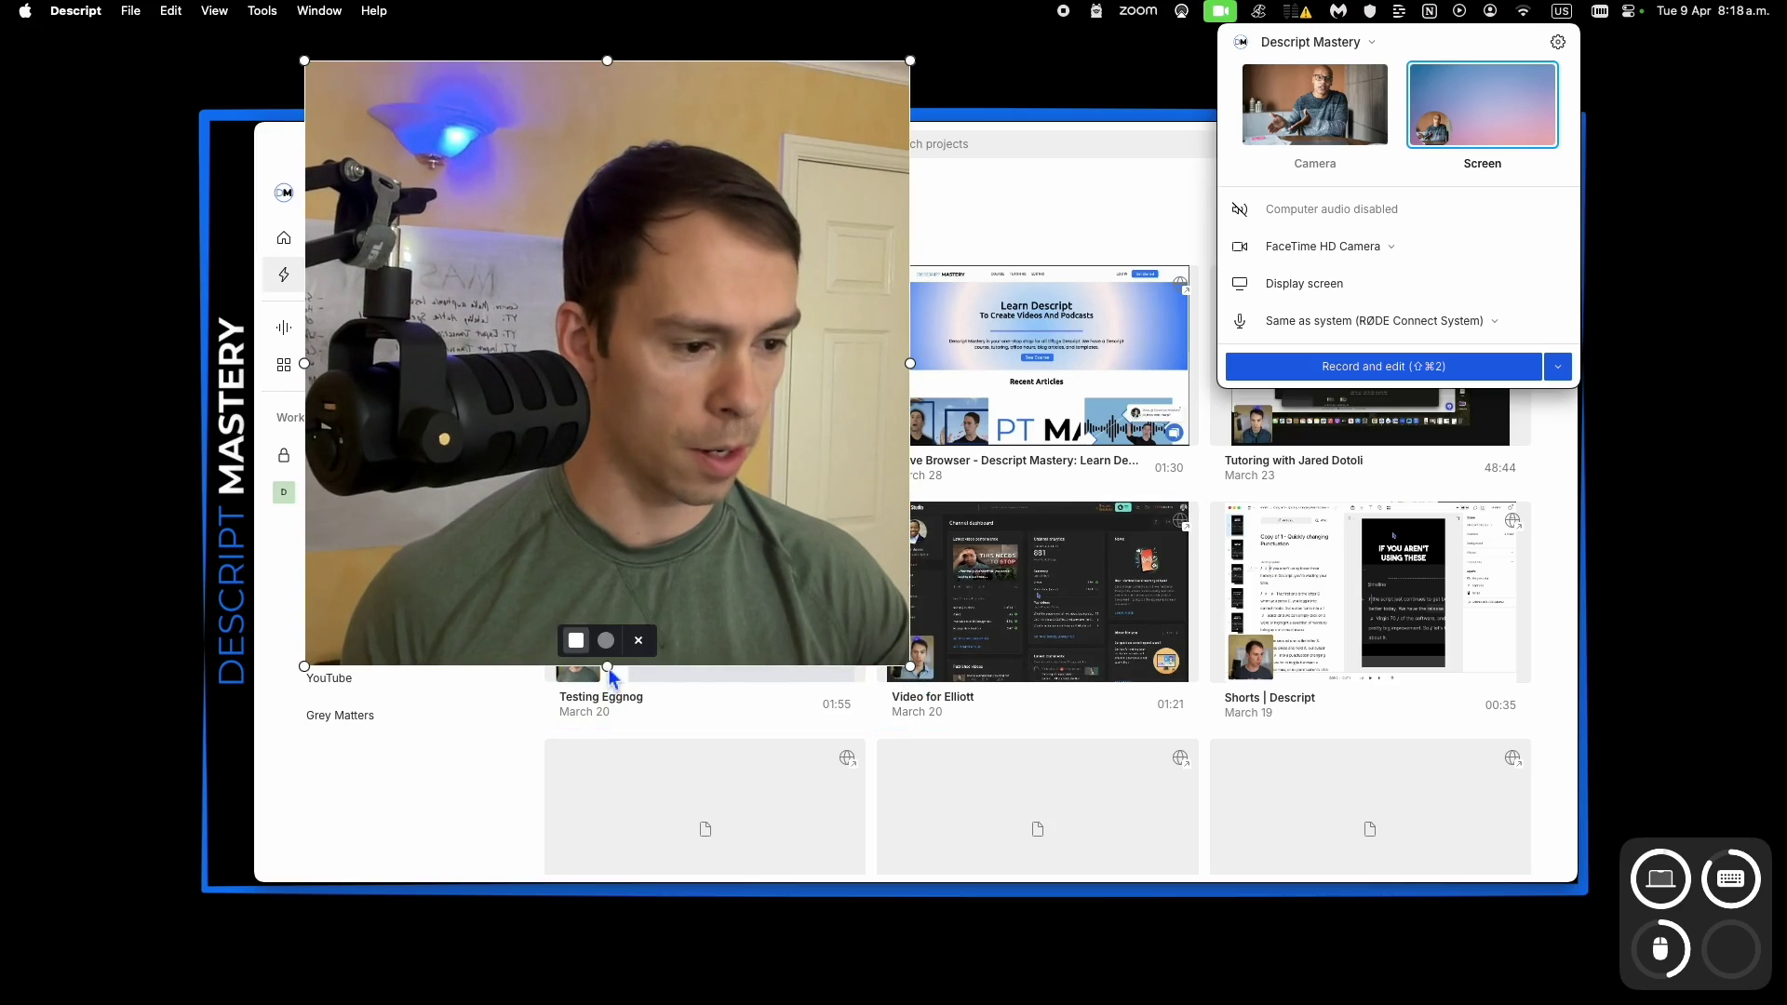
drag(609, 672, 690, 430)
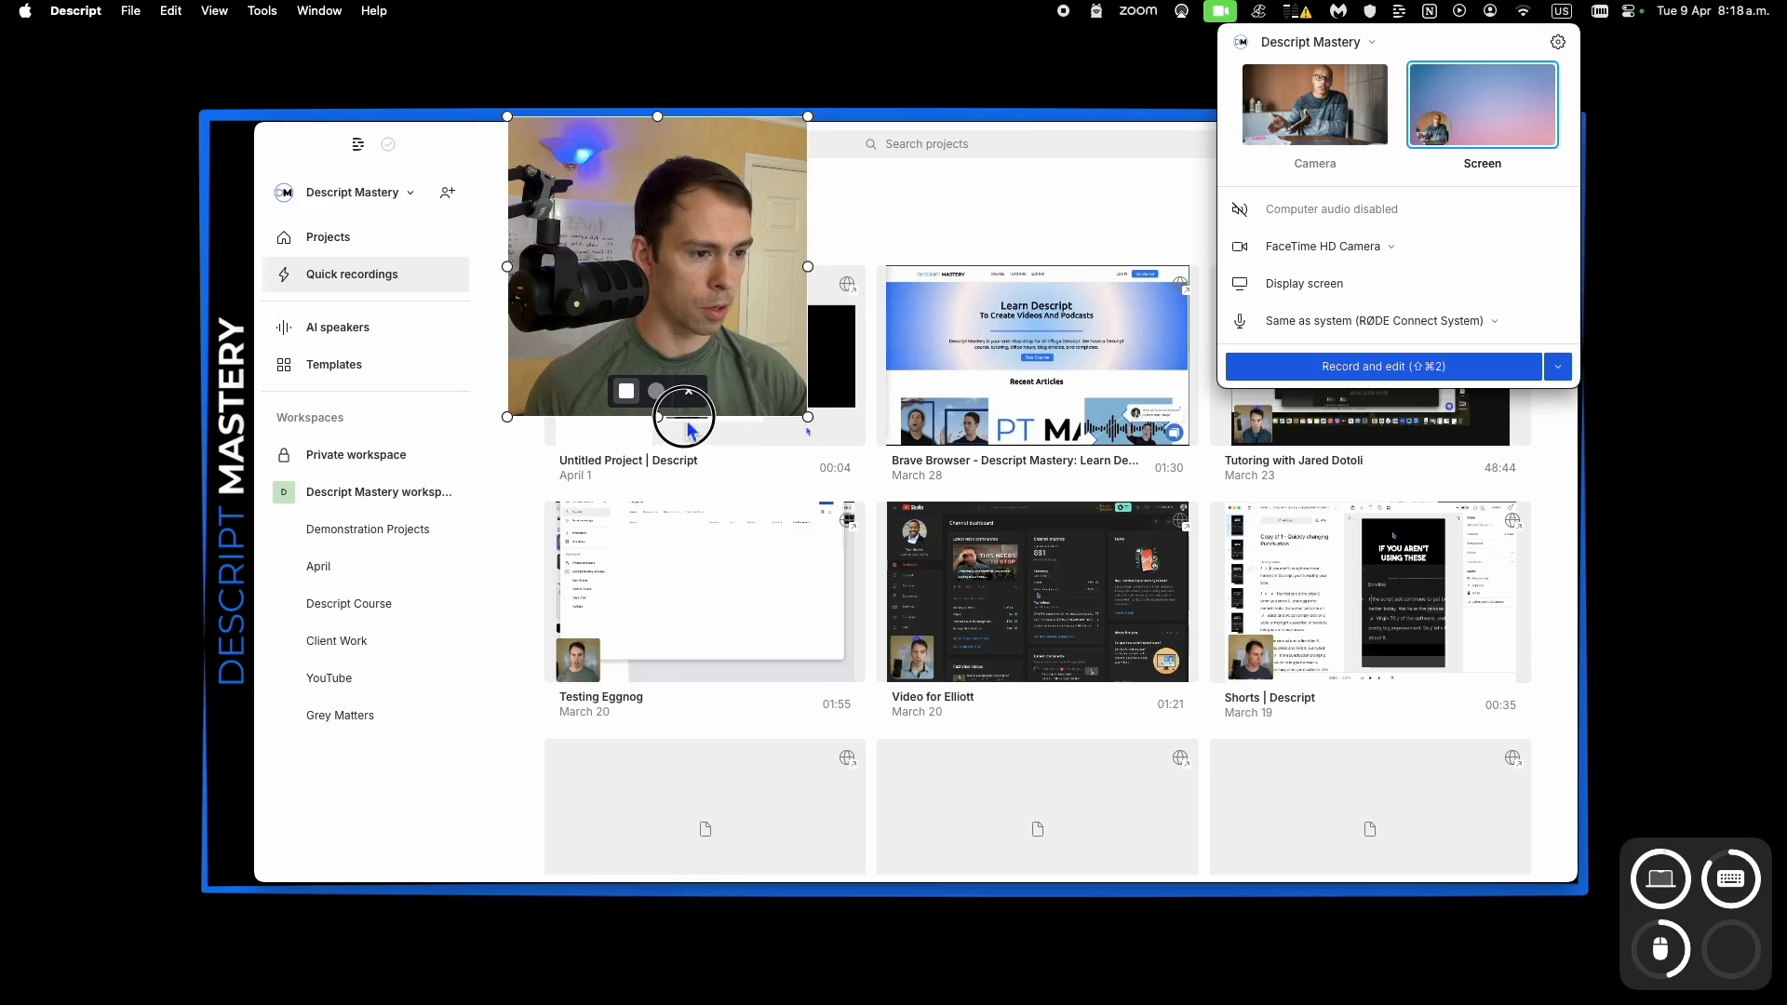
drag(734, 251, 391, 633)
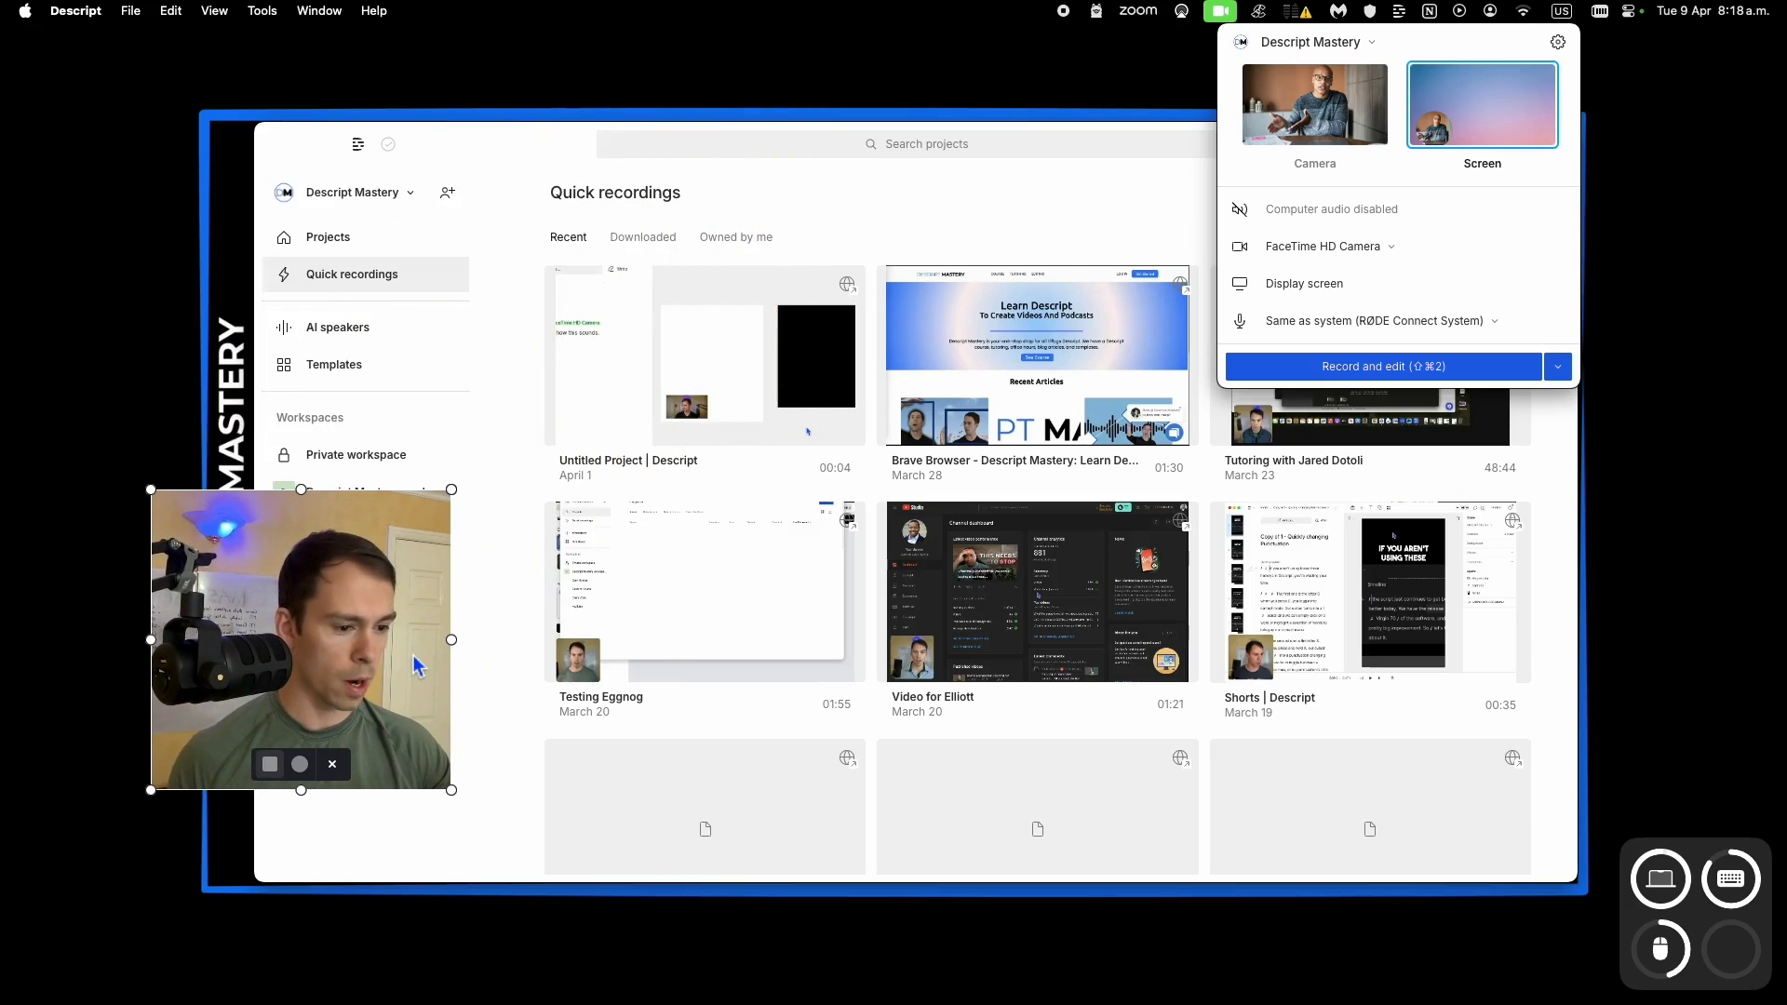
Step: Select the whole window as the capture area and record a 13.4-second clip with the webcam
key(shift+super+2)
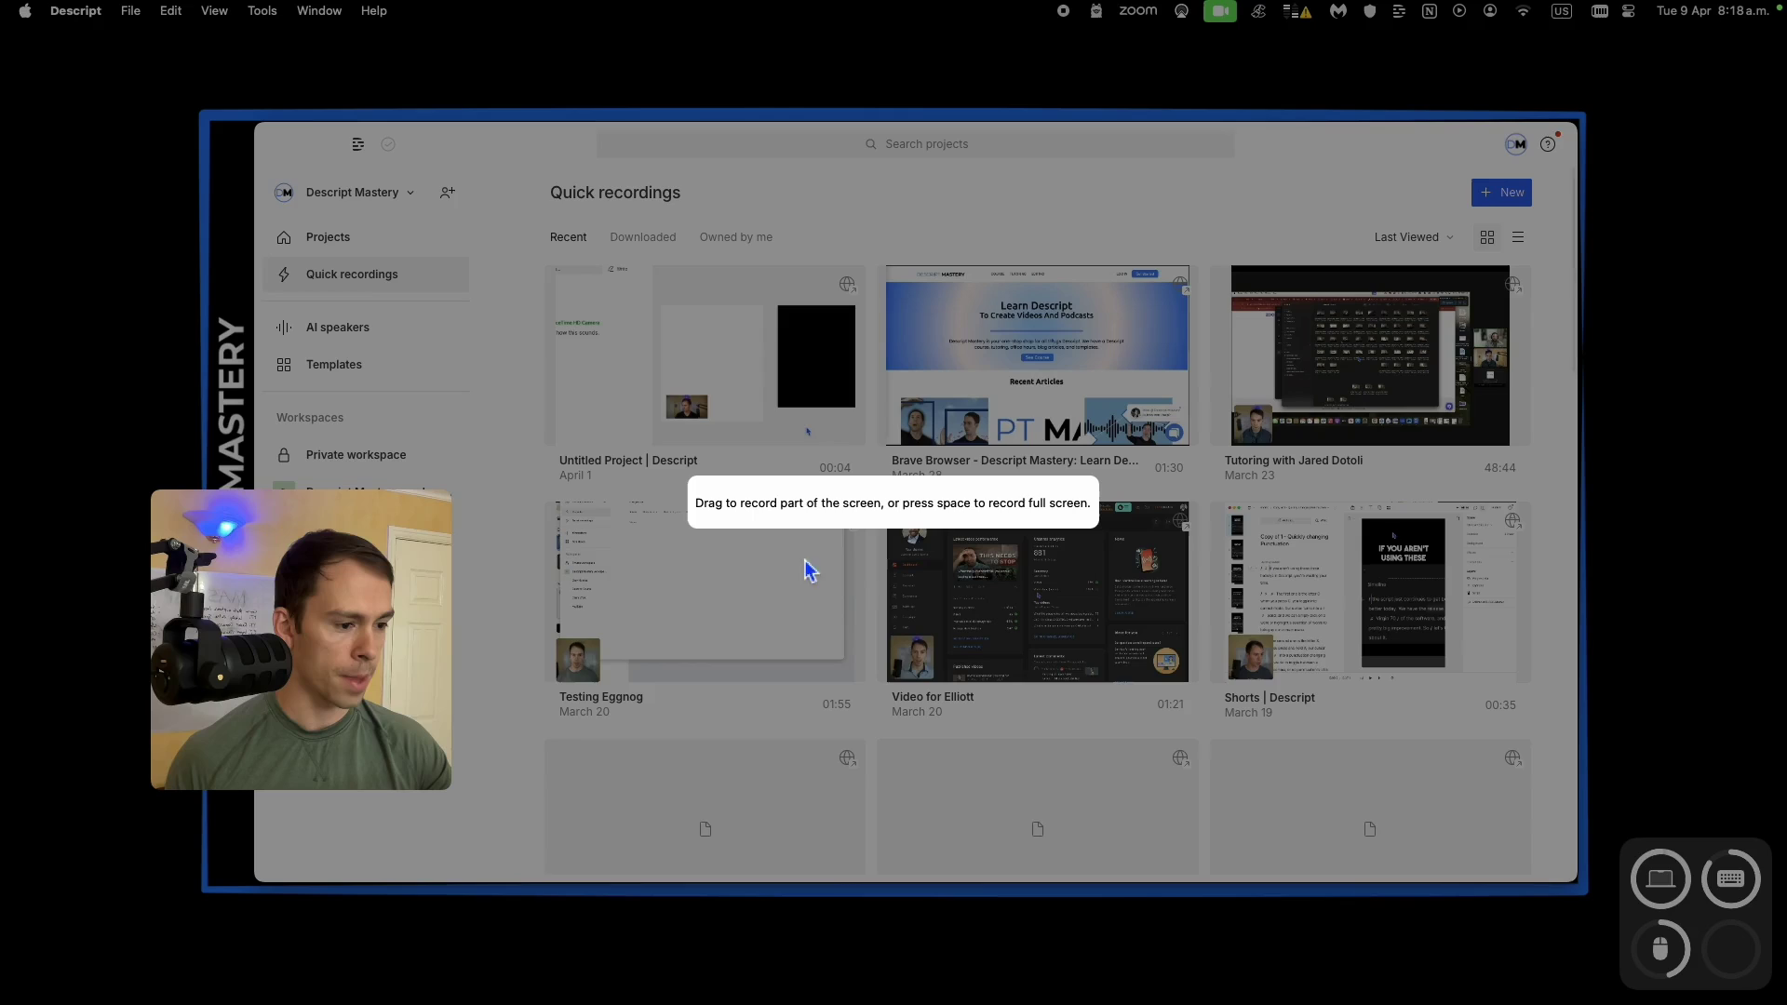
drag(192, 89, 1597, 902)
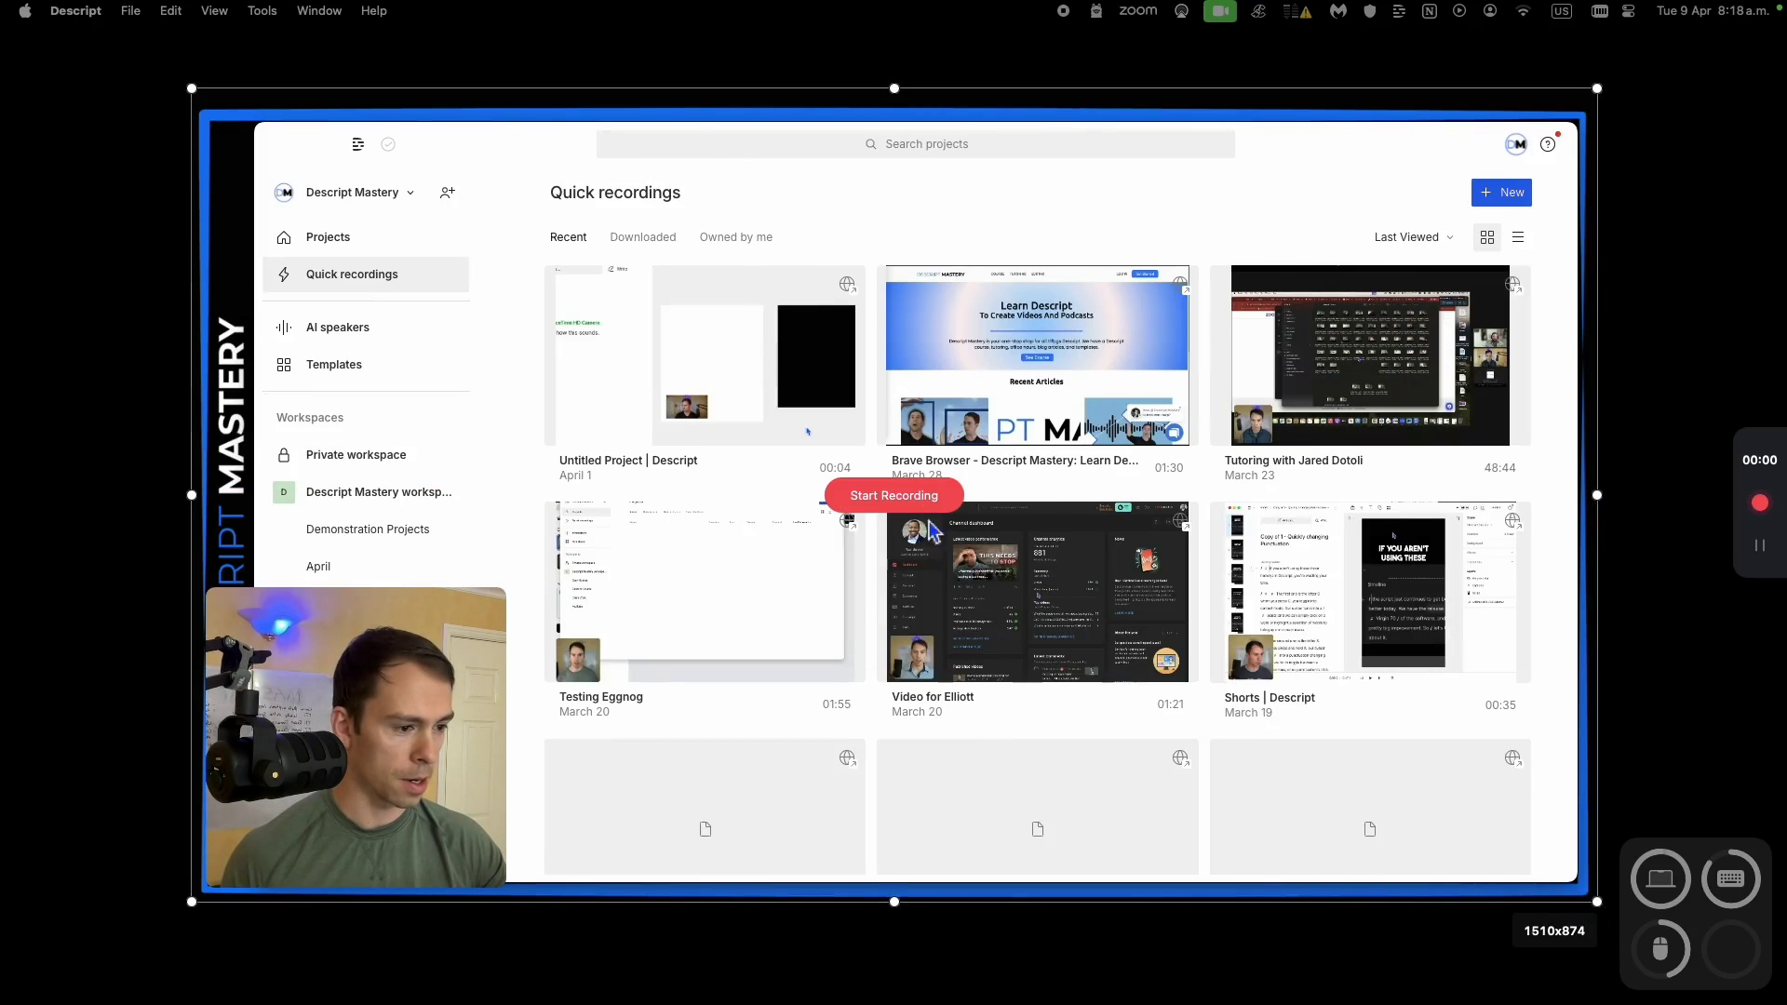
click(905, 500)
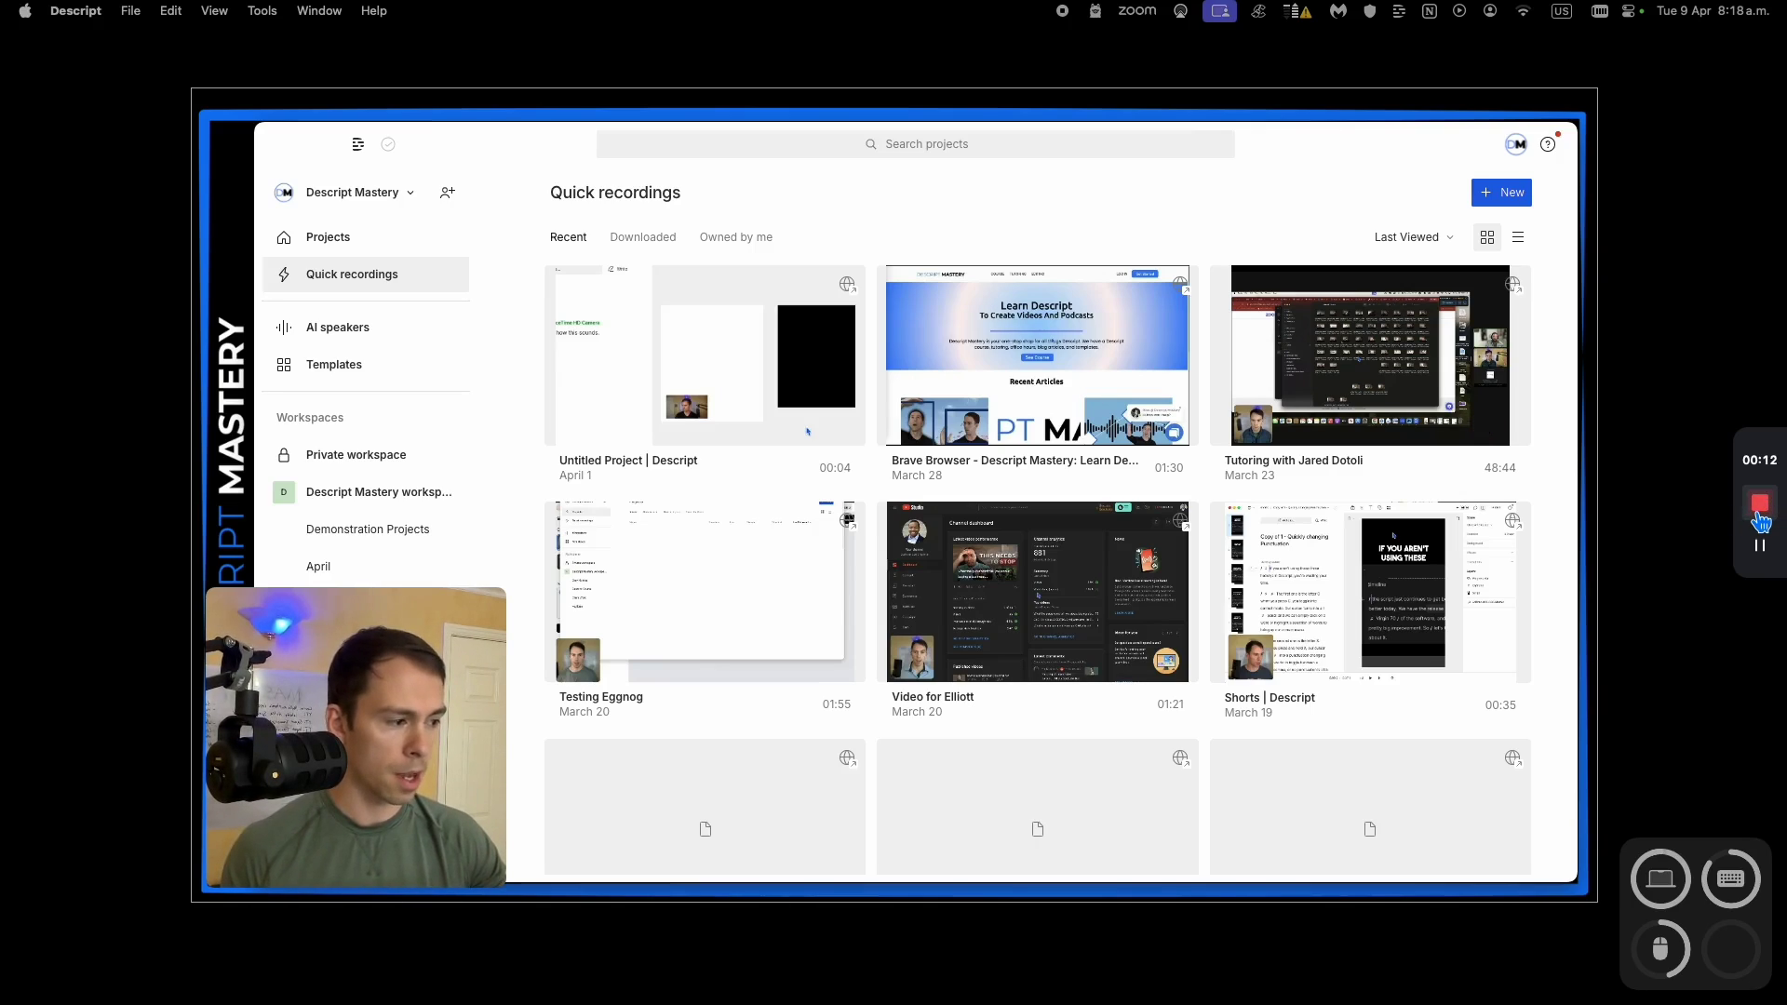
click(1760, 505)
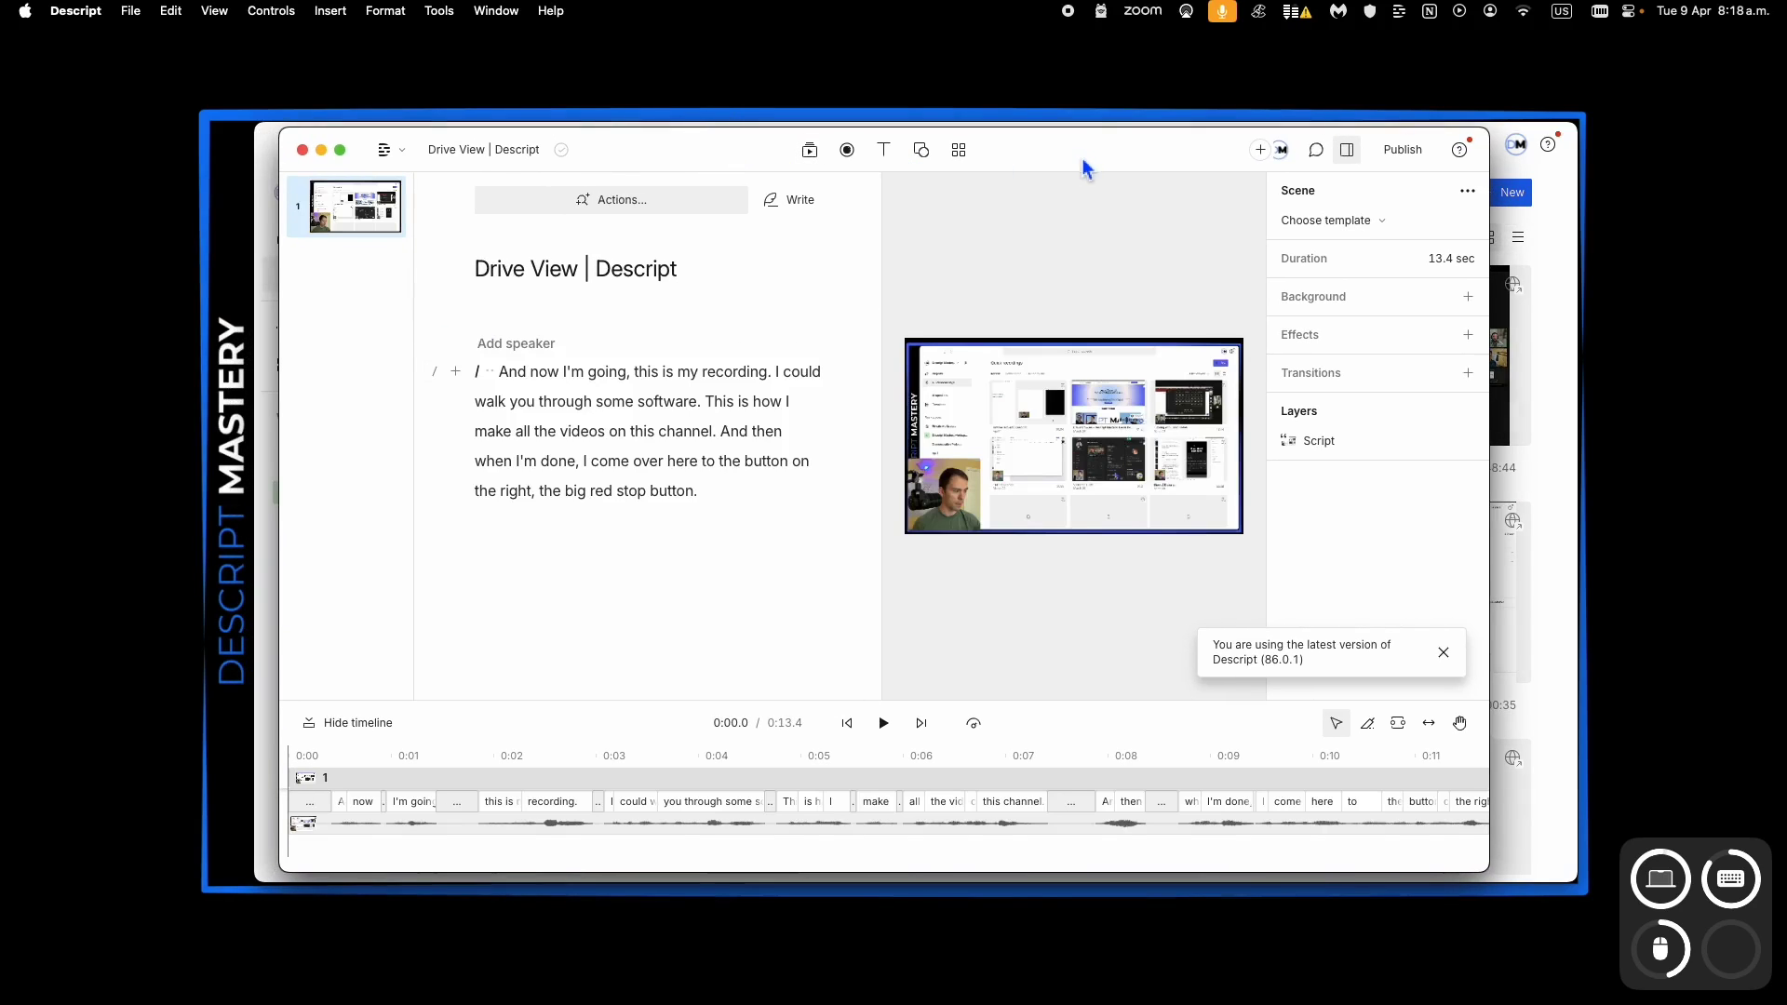
Step: Move the Drive View project window and inspect the video layer and timeline clip options
drag(1080, 166, 1135, 121)
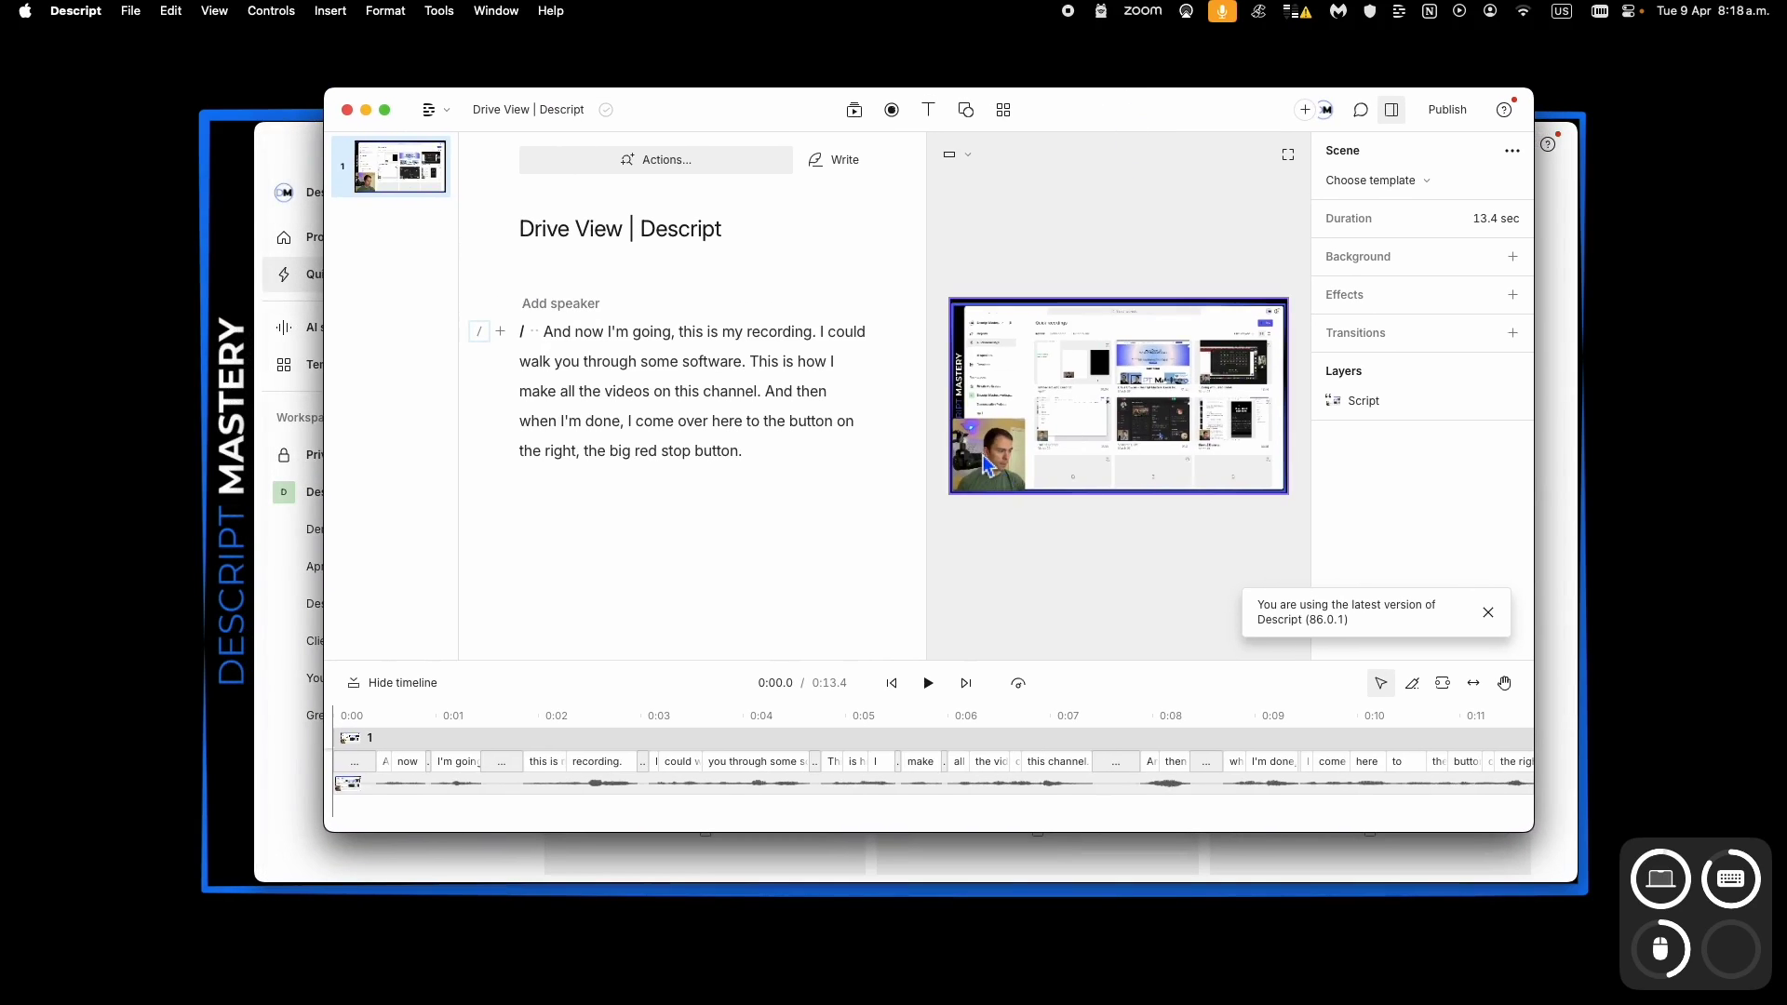
click(1104, 450)
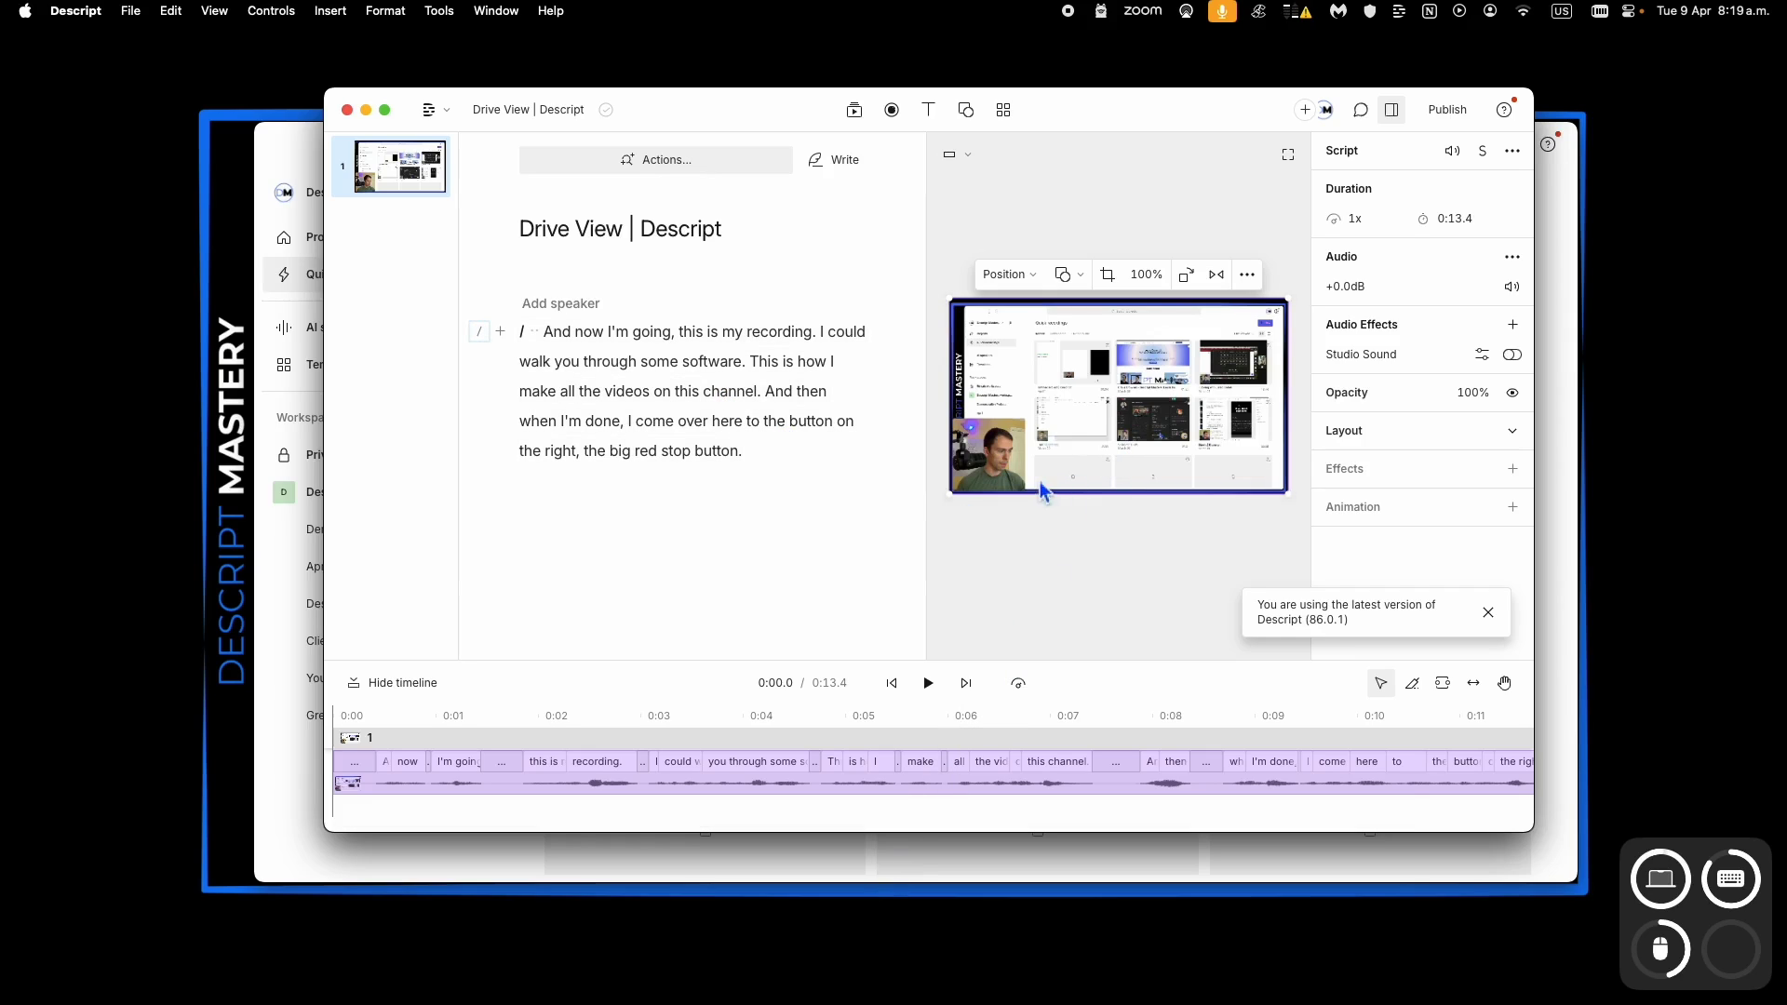
right_click(1067, 395)
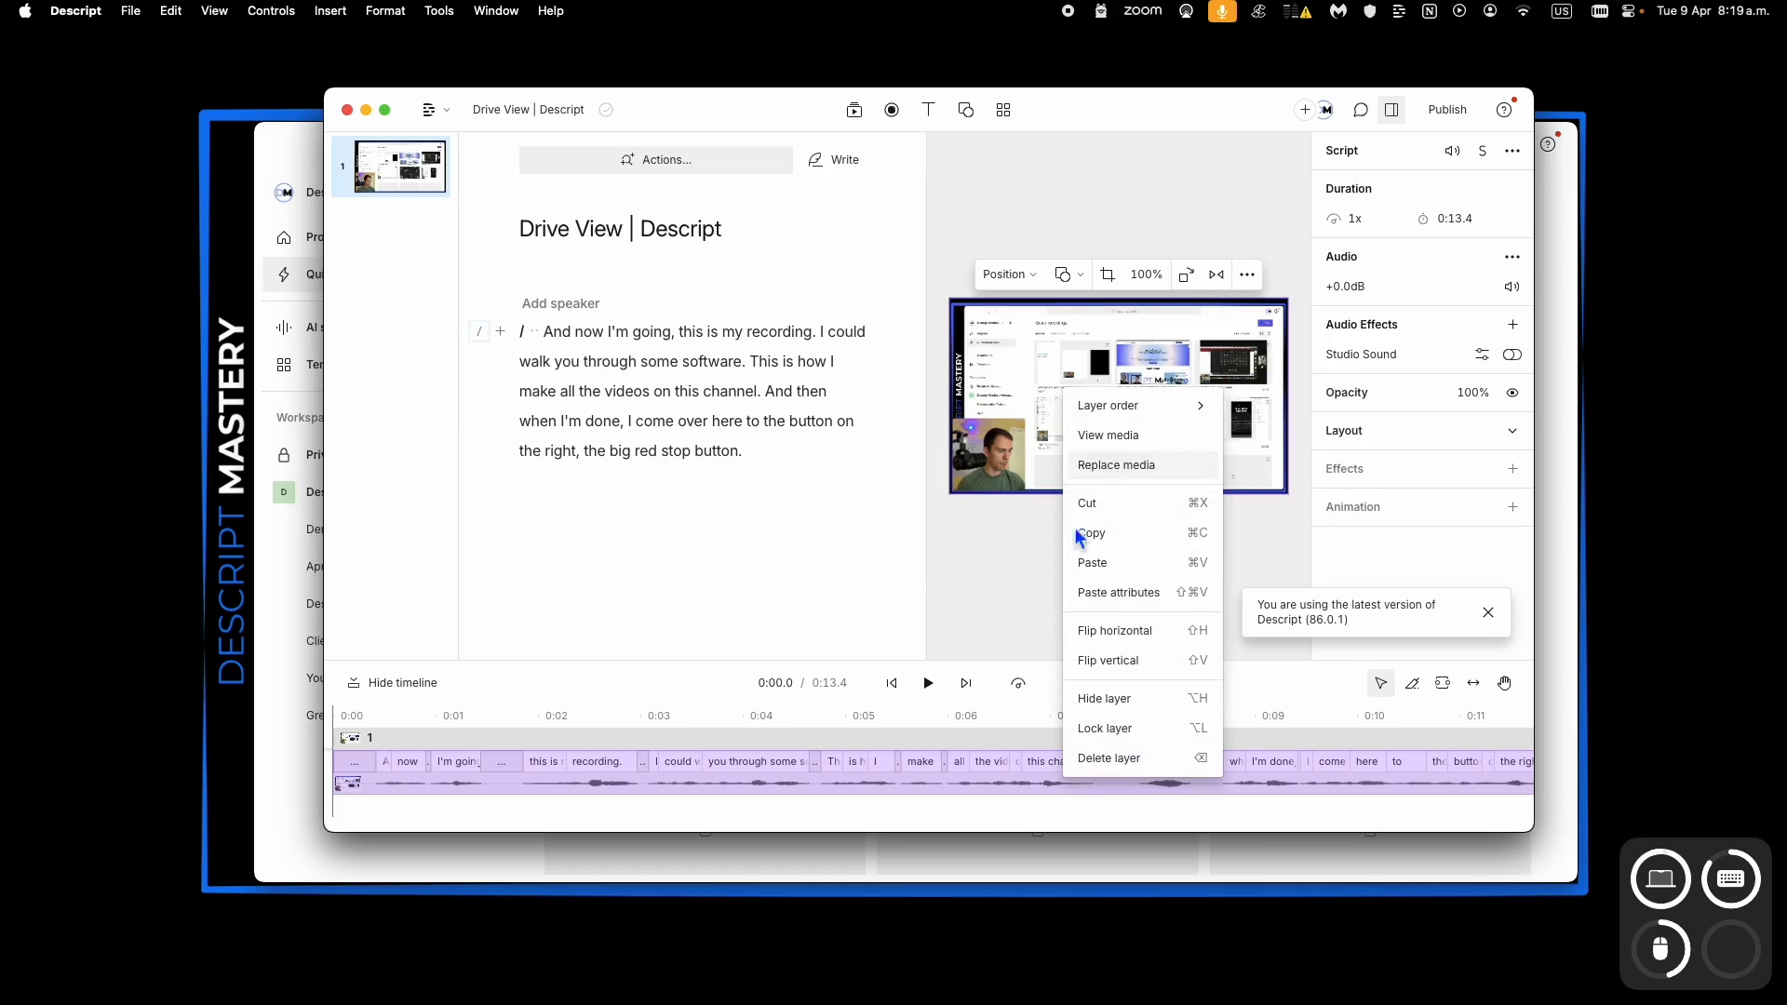
click(918, 672)
click(812, 793)
right_click(807, 798)
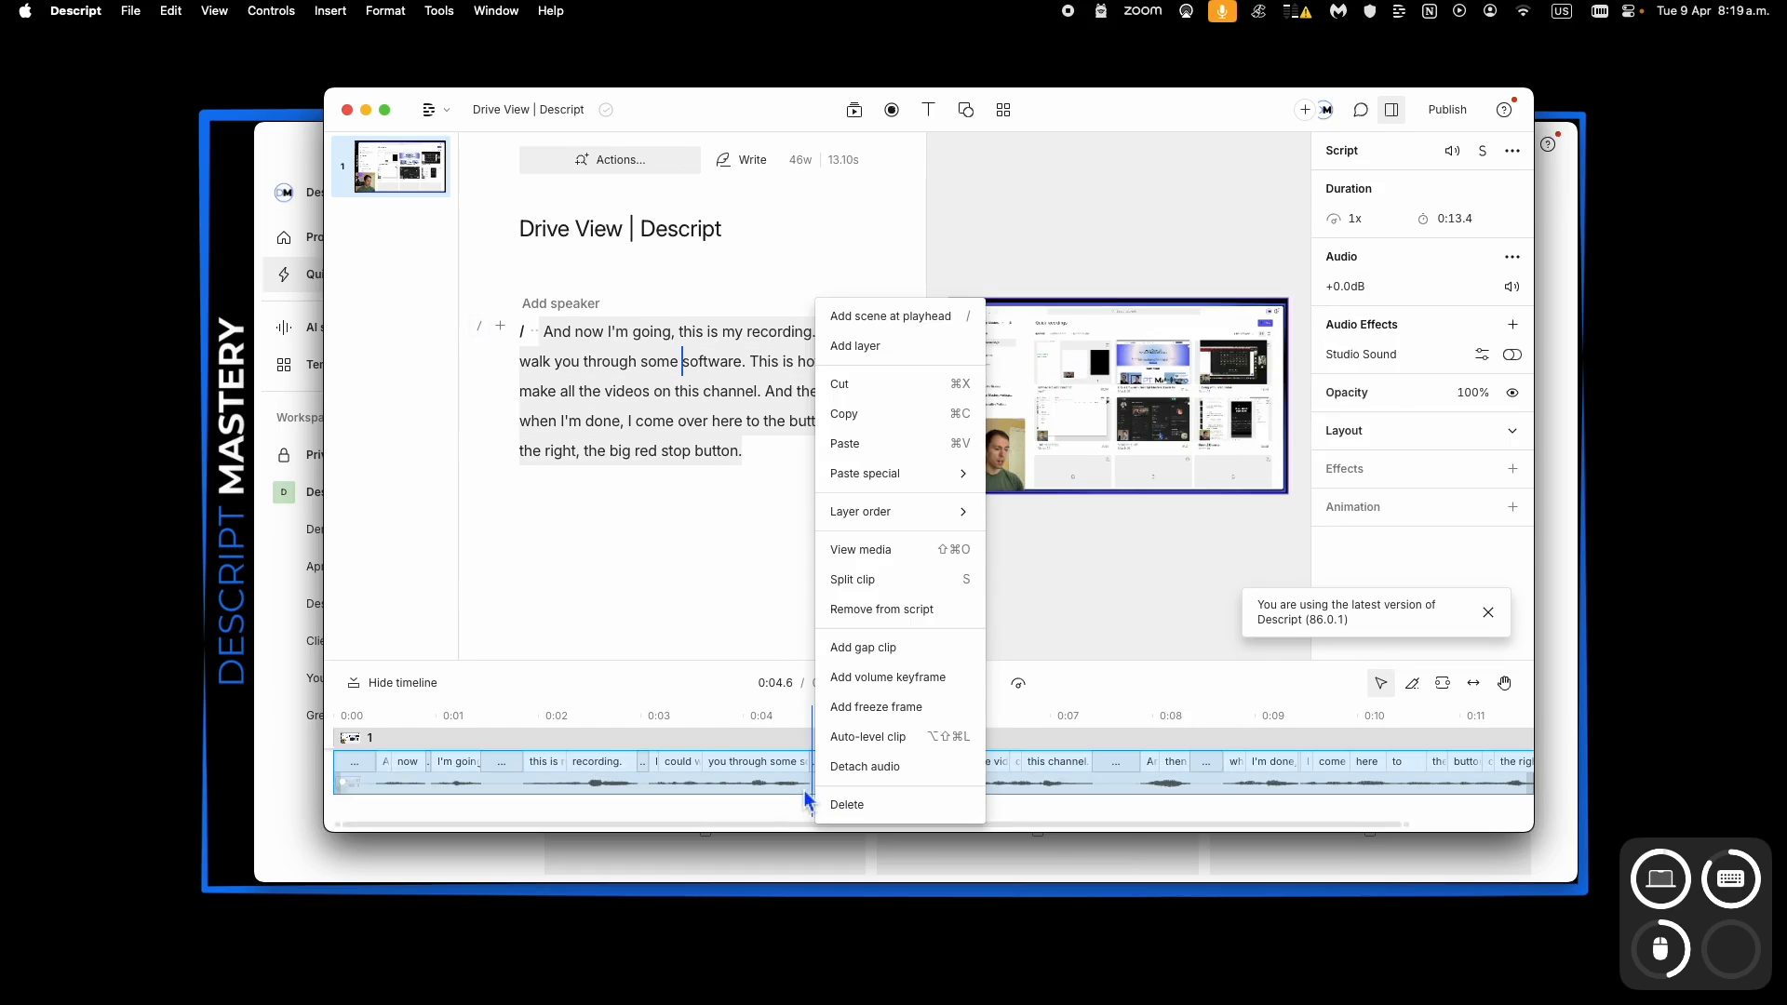
click(1143, 600)
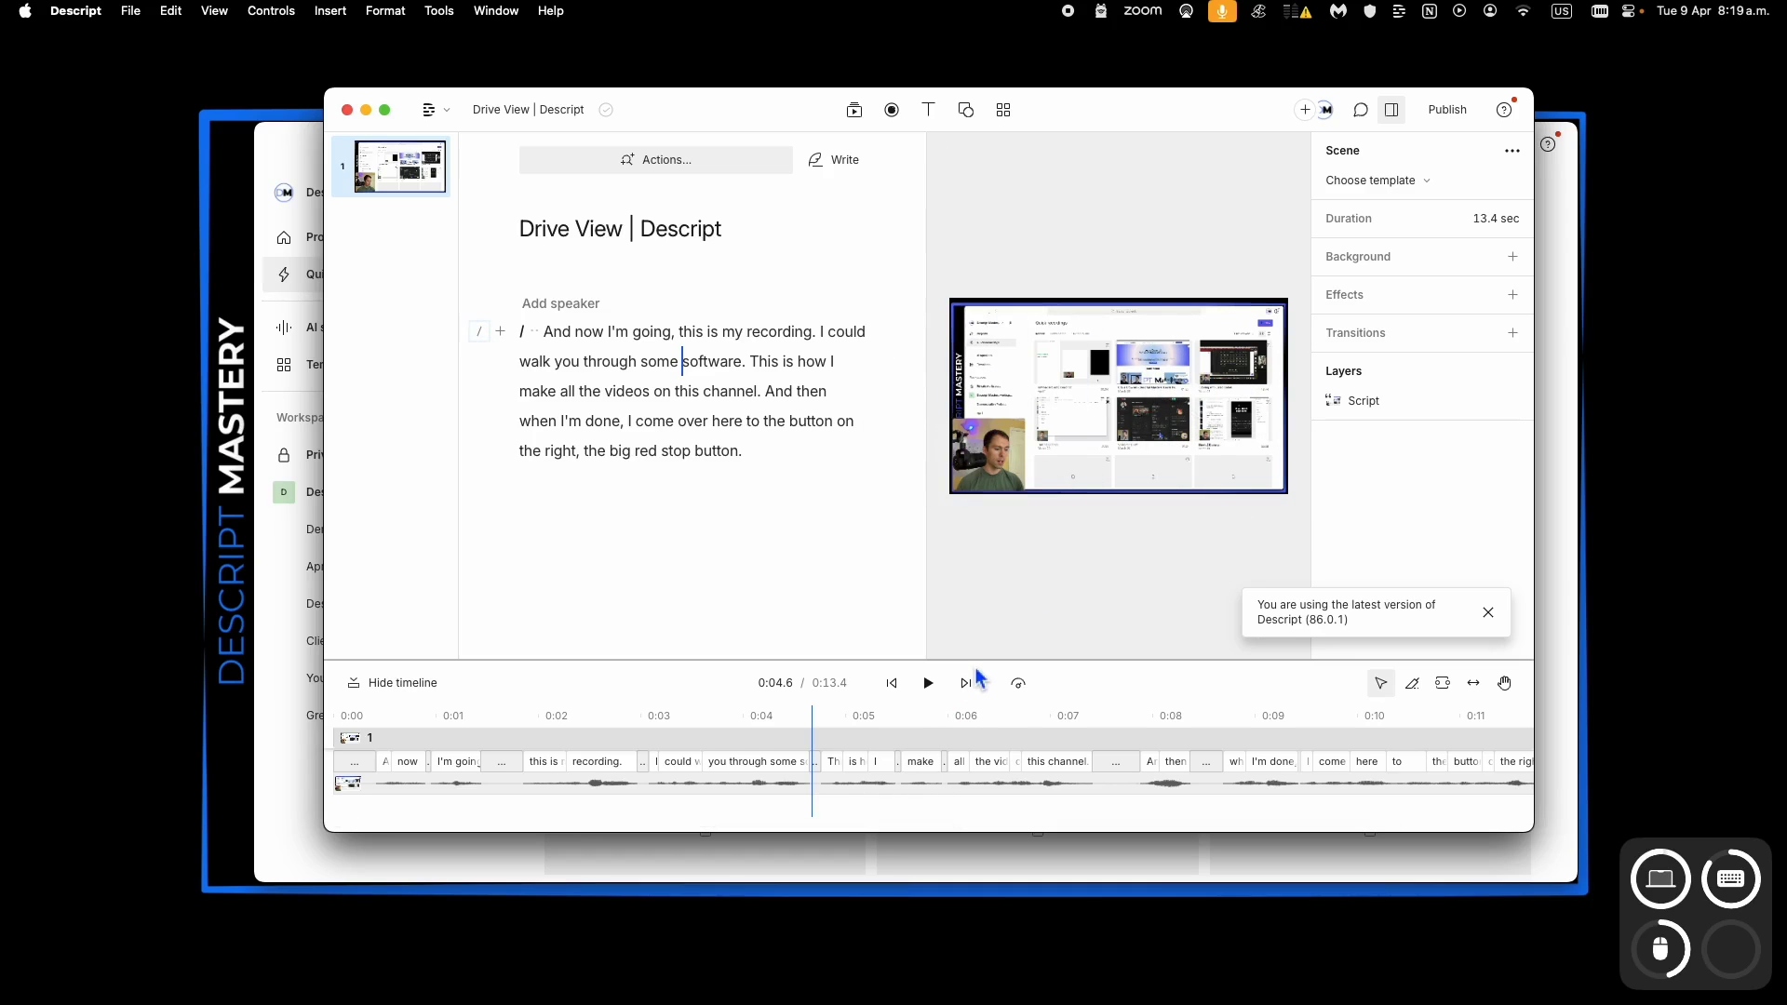
Step: Make the timeline panel taller, then recheck the video layer and clip options
drag(975, 660, 1041, 550)
click(1006, 437)
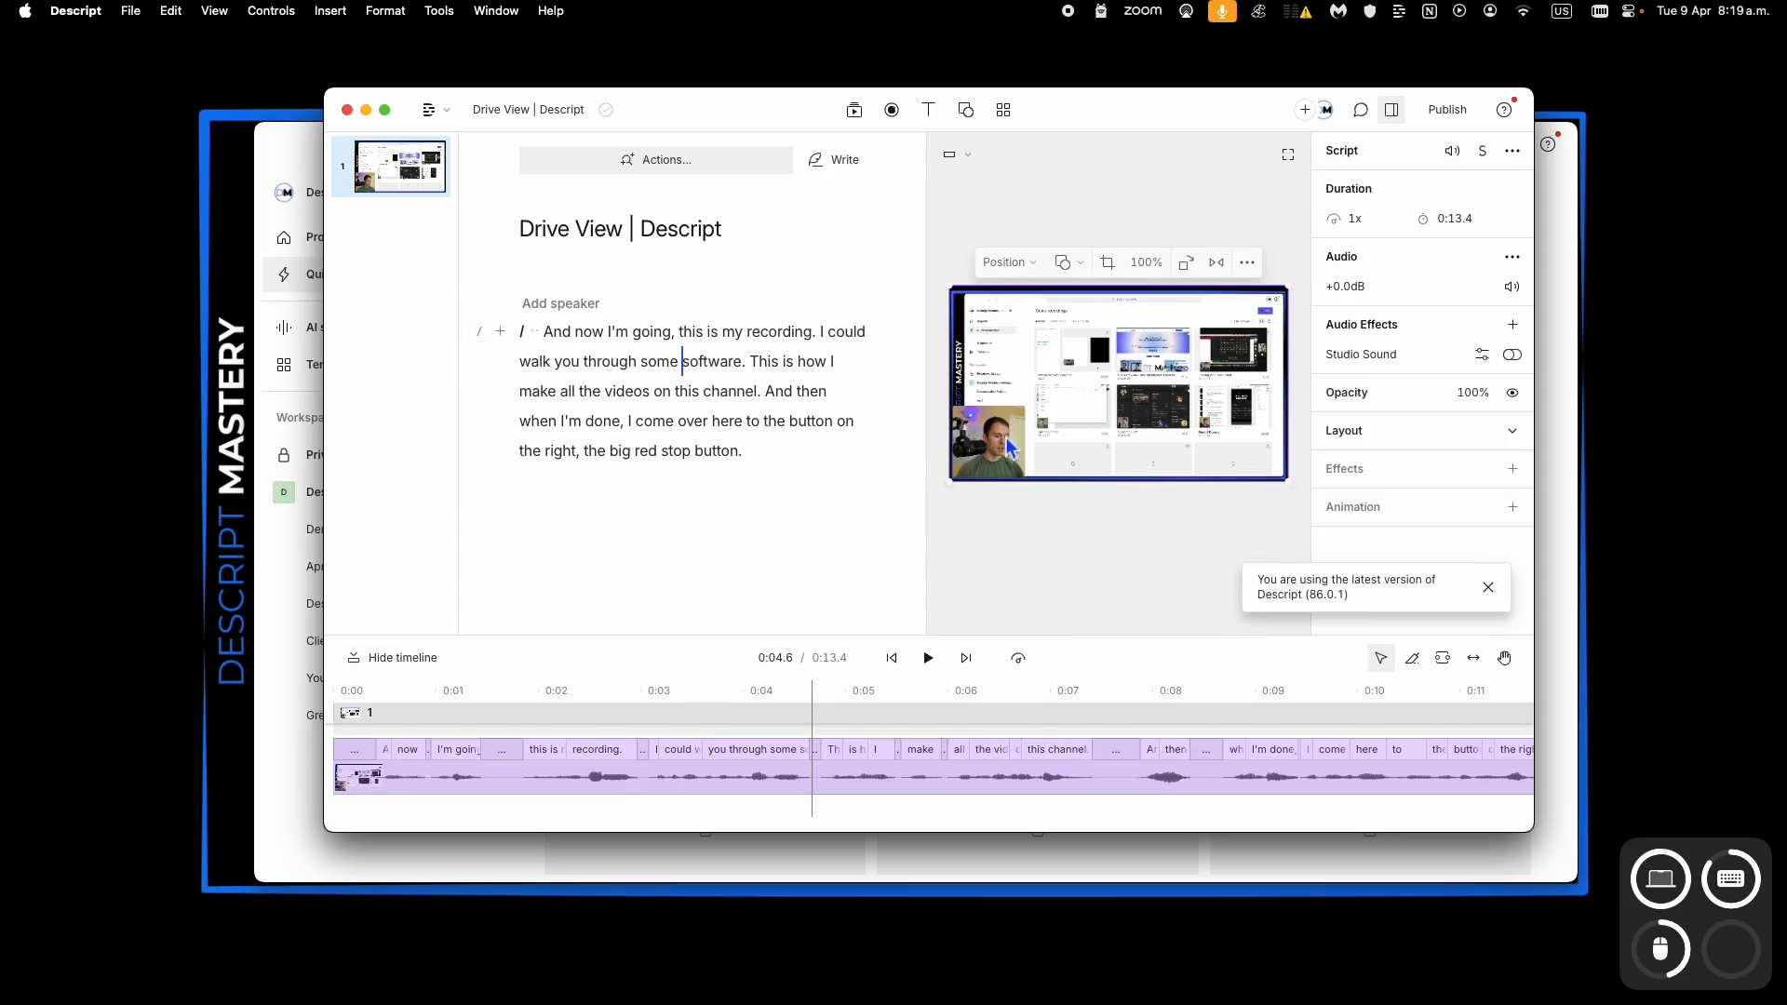
right_click(1006, 436)
mouse_move(1094, 456)
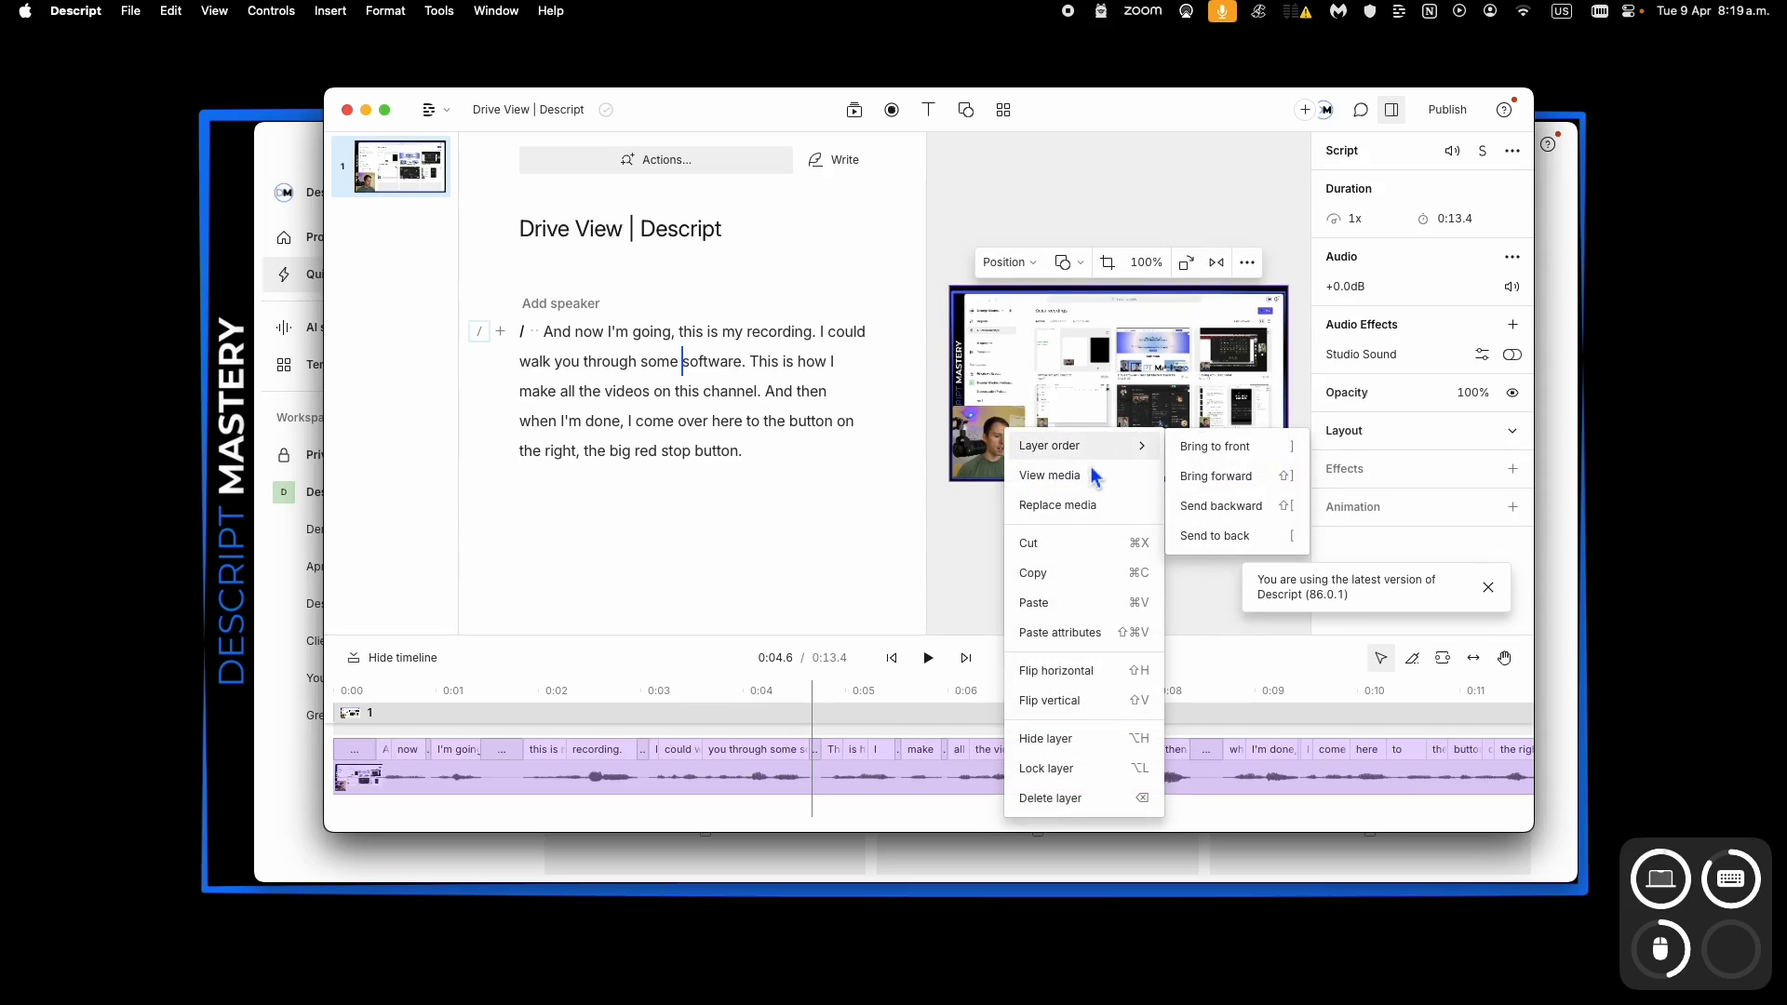
click(827, 777)
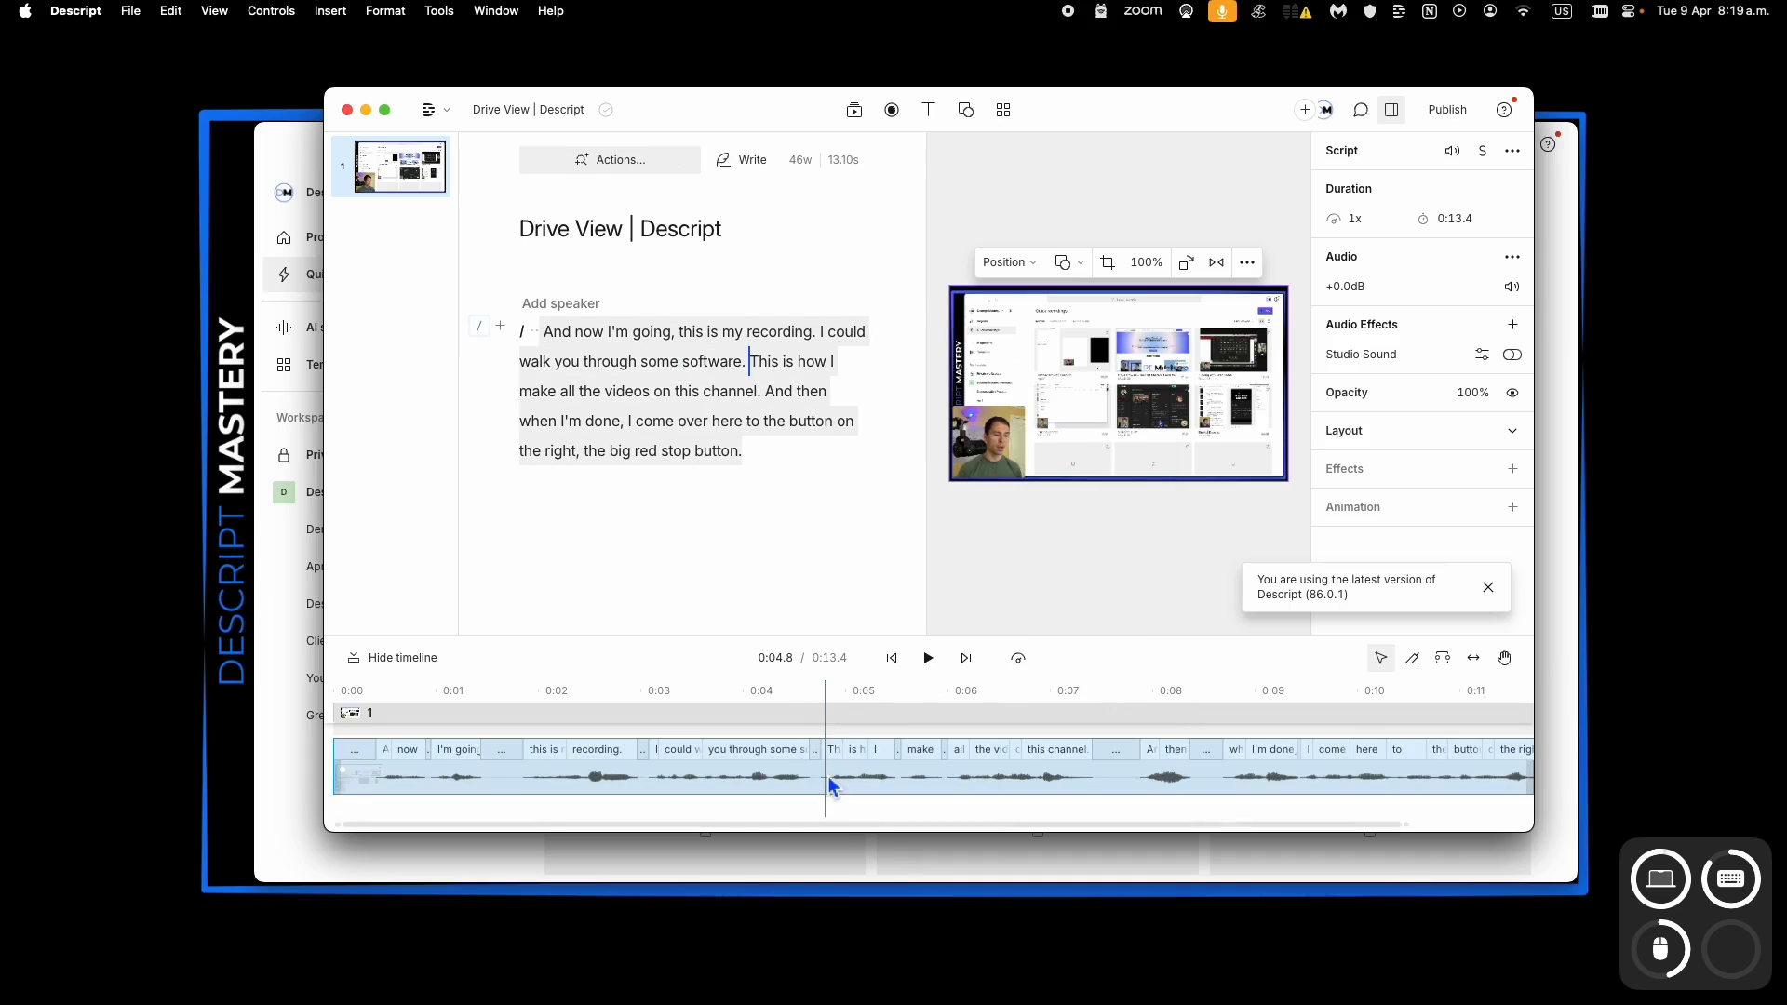
right_click(829, 780)
click(1155, 588)
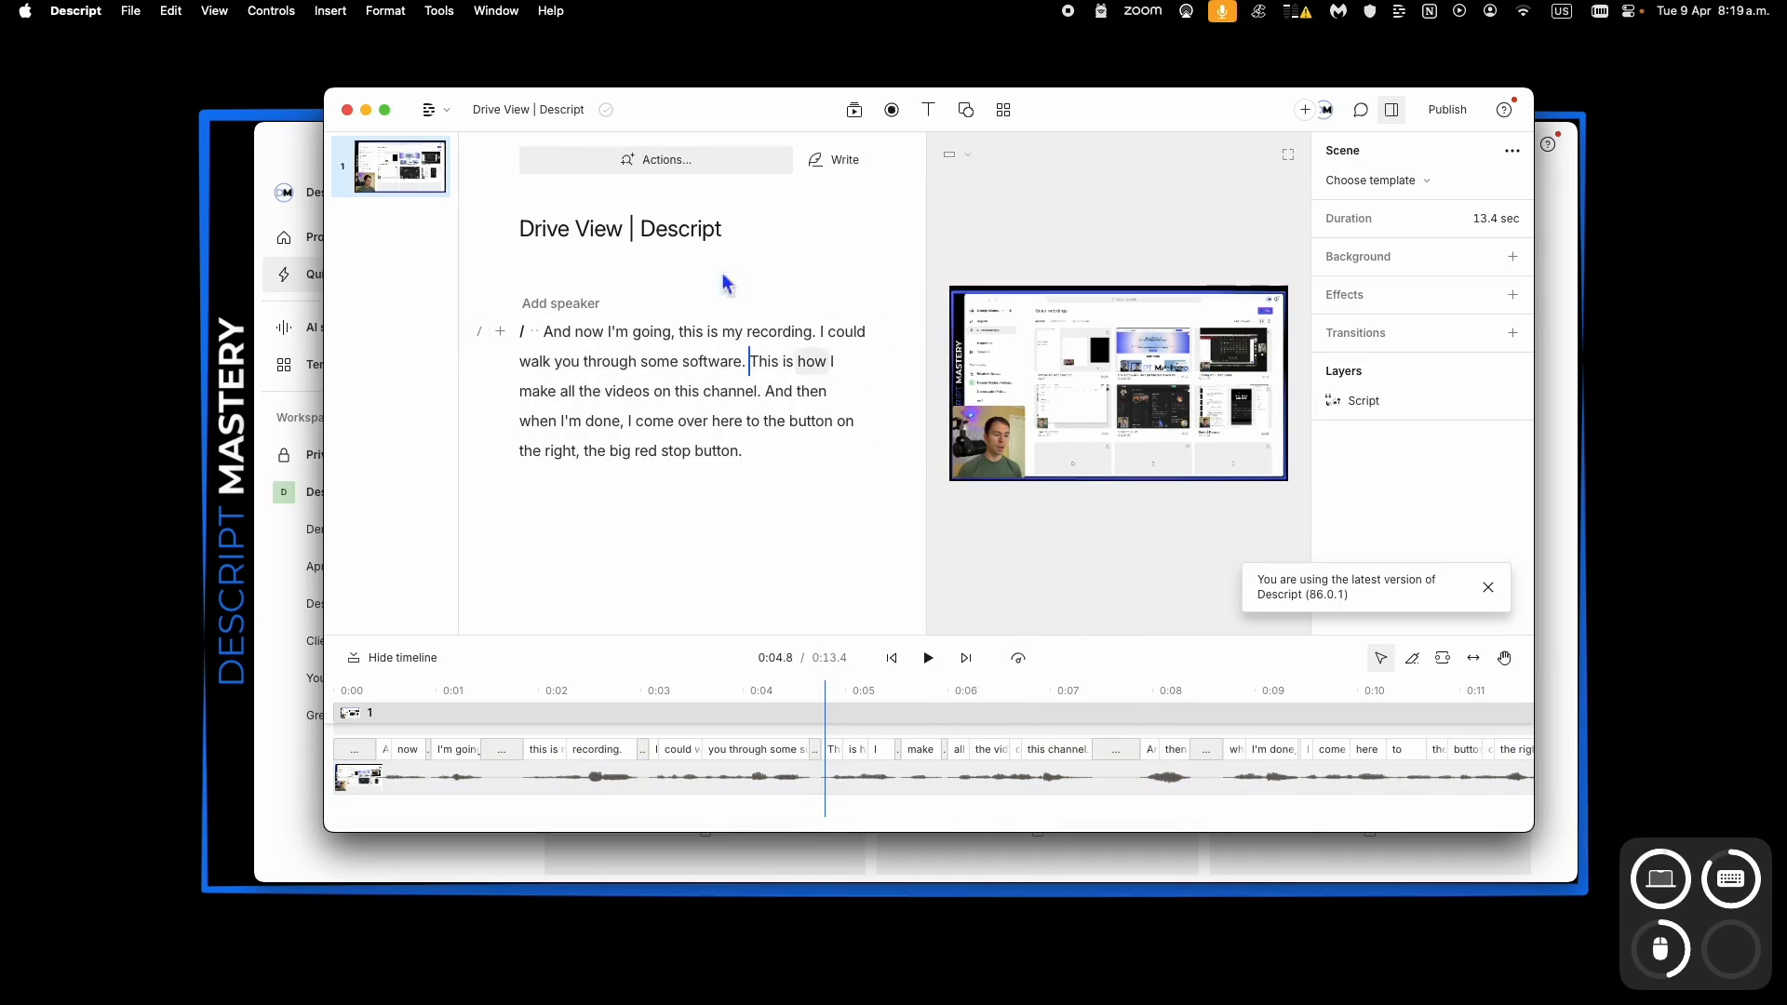
Step: Enable multiple compositions, create a new Untitled composition, and bring up its Screen recorder
click(572, 128)
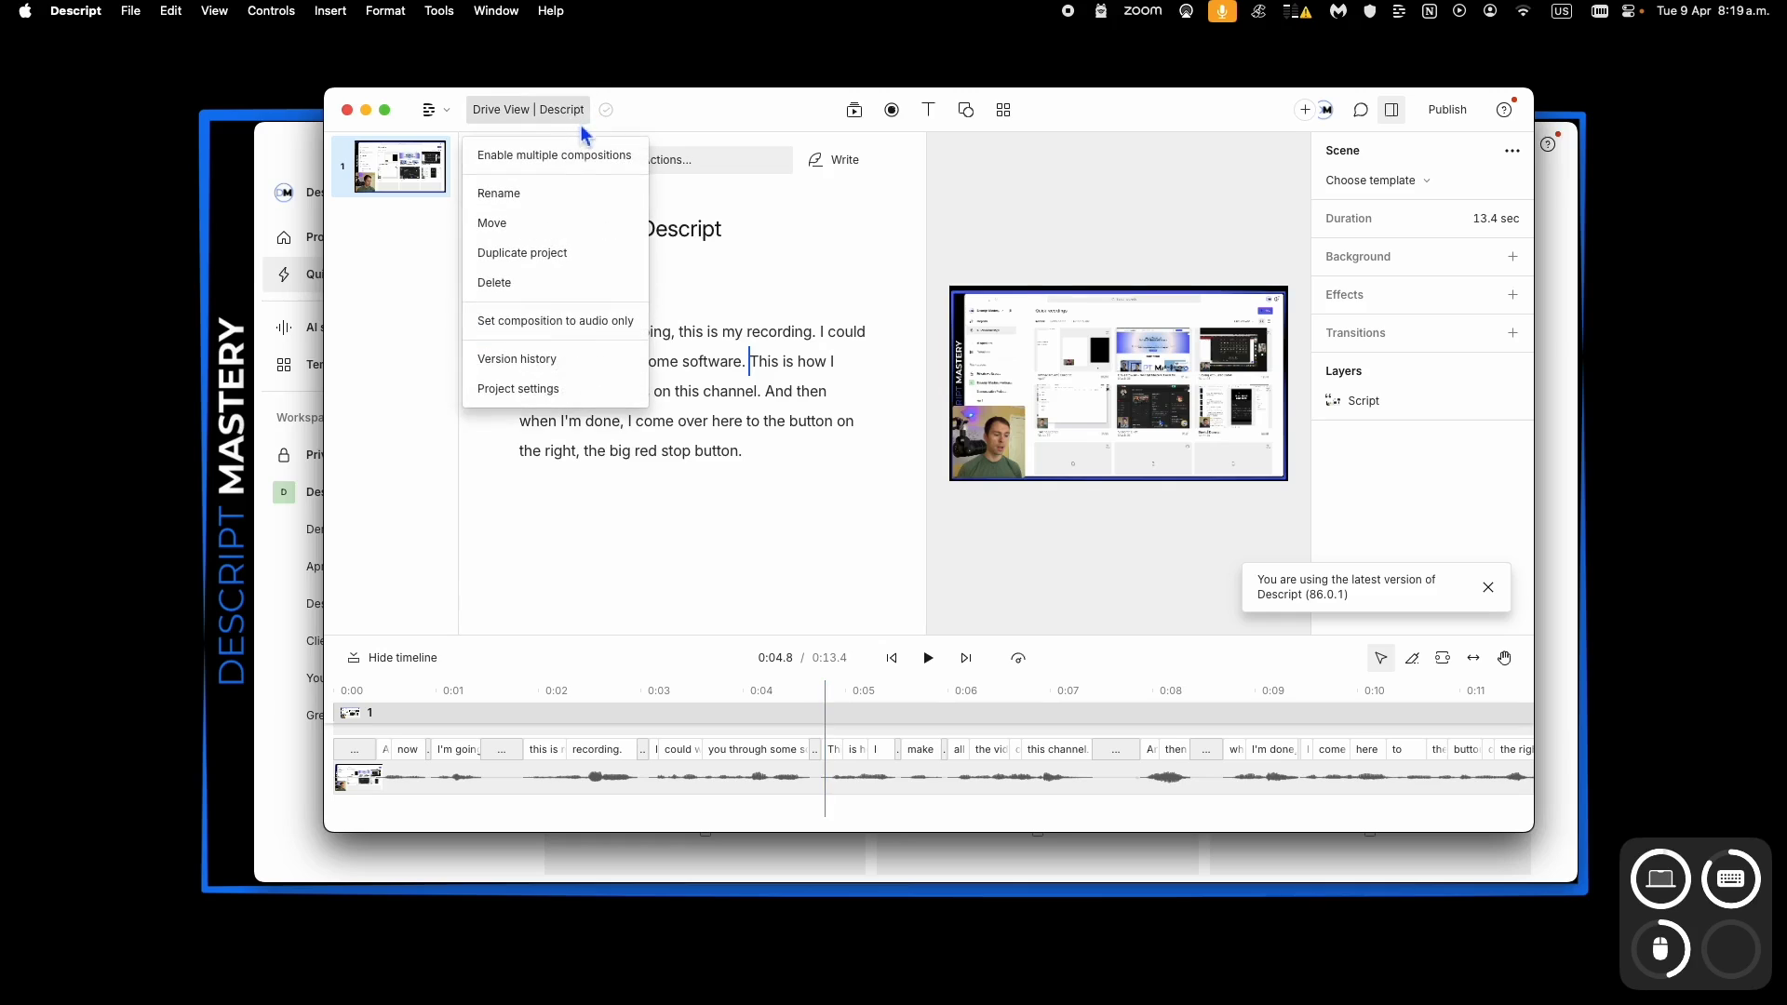
click(575, 152)
click(426, 365)
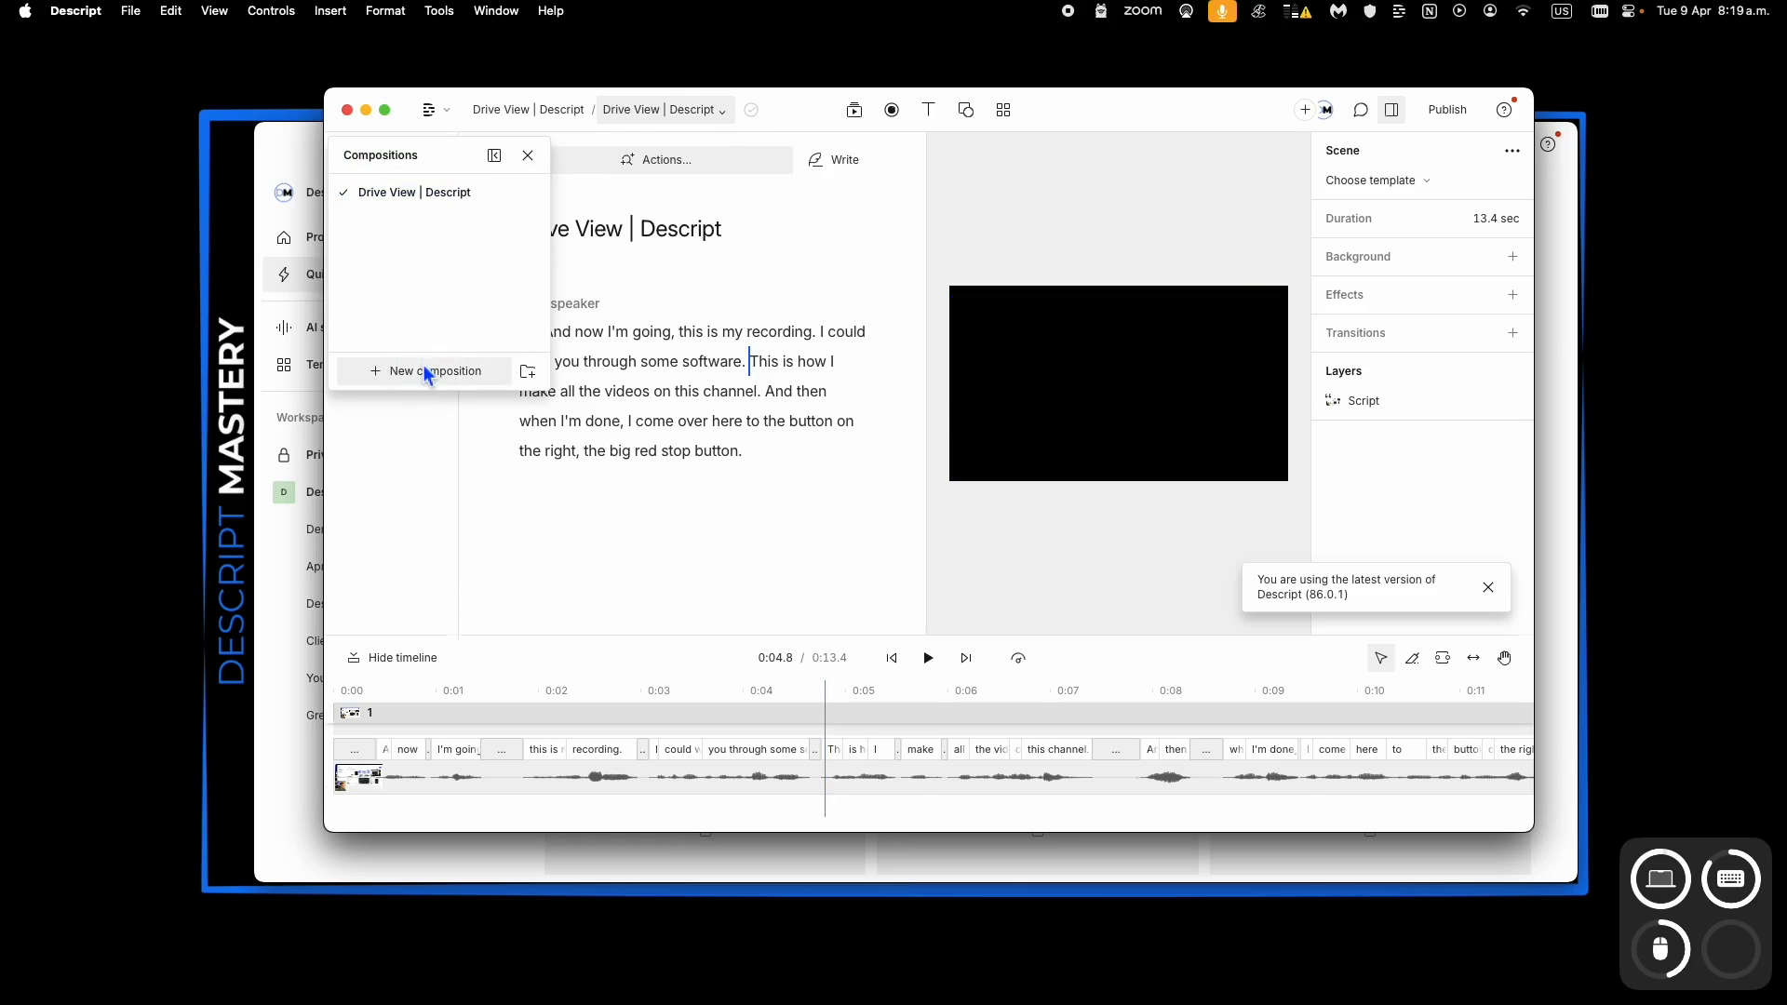
key(Return)
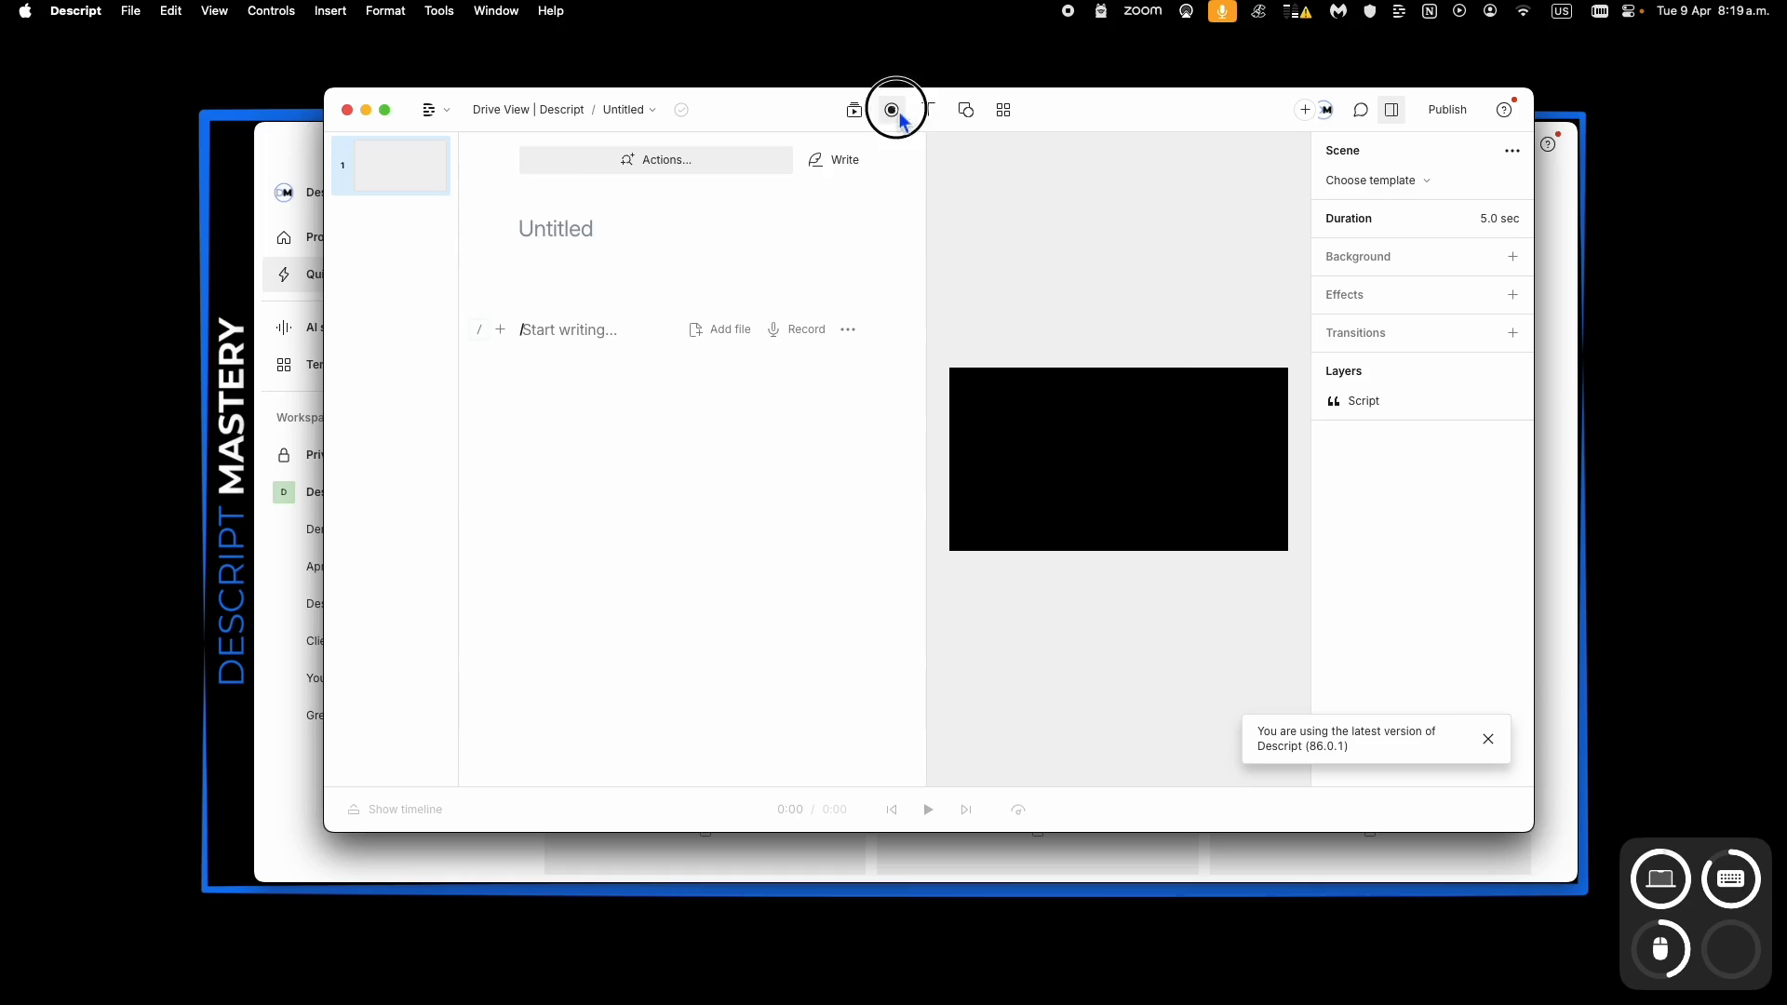
click(891, 110)
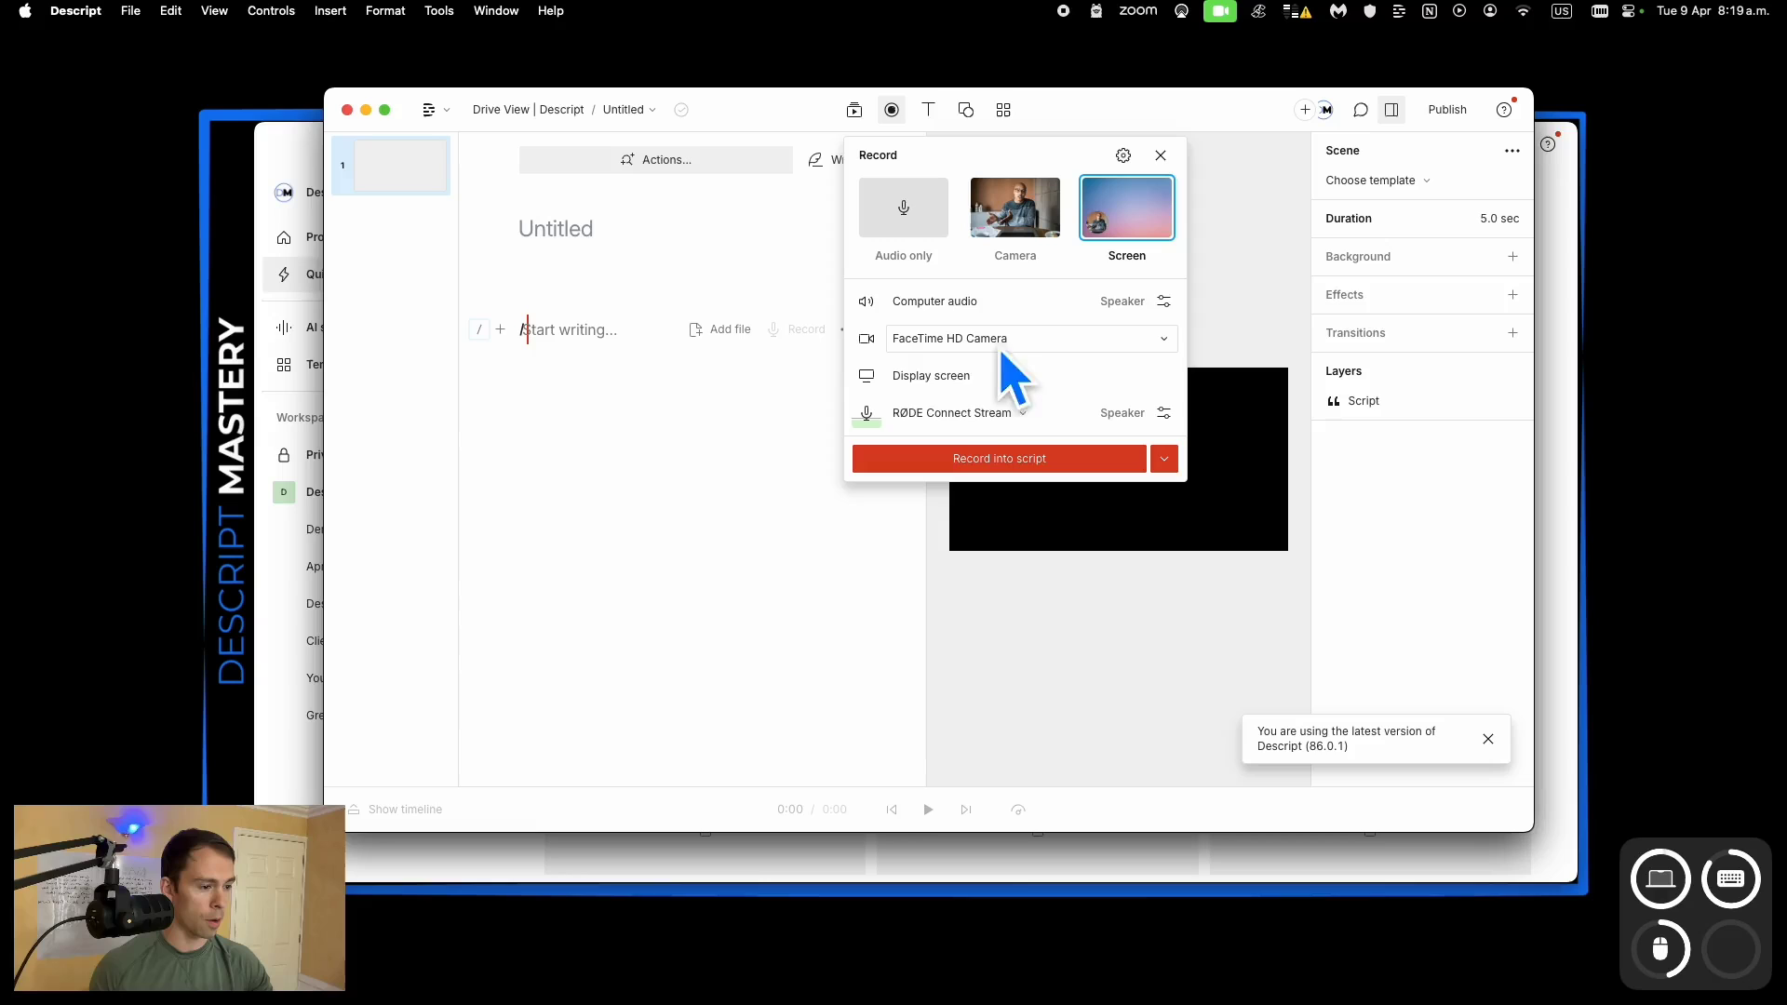
Step: Record a 10.7-second screen and webcam take straight into the Untitled script
click(999, 463)
drag(198, 72, 1595, 915)
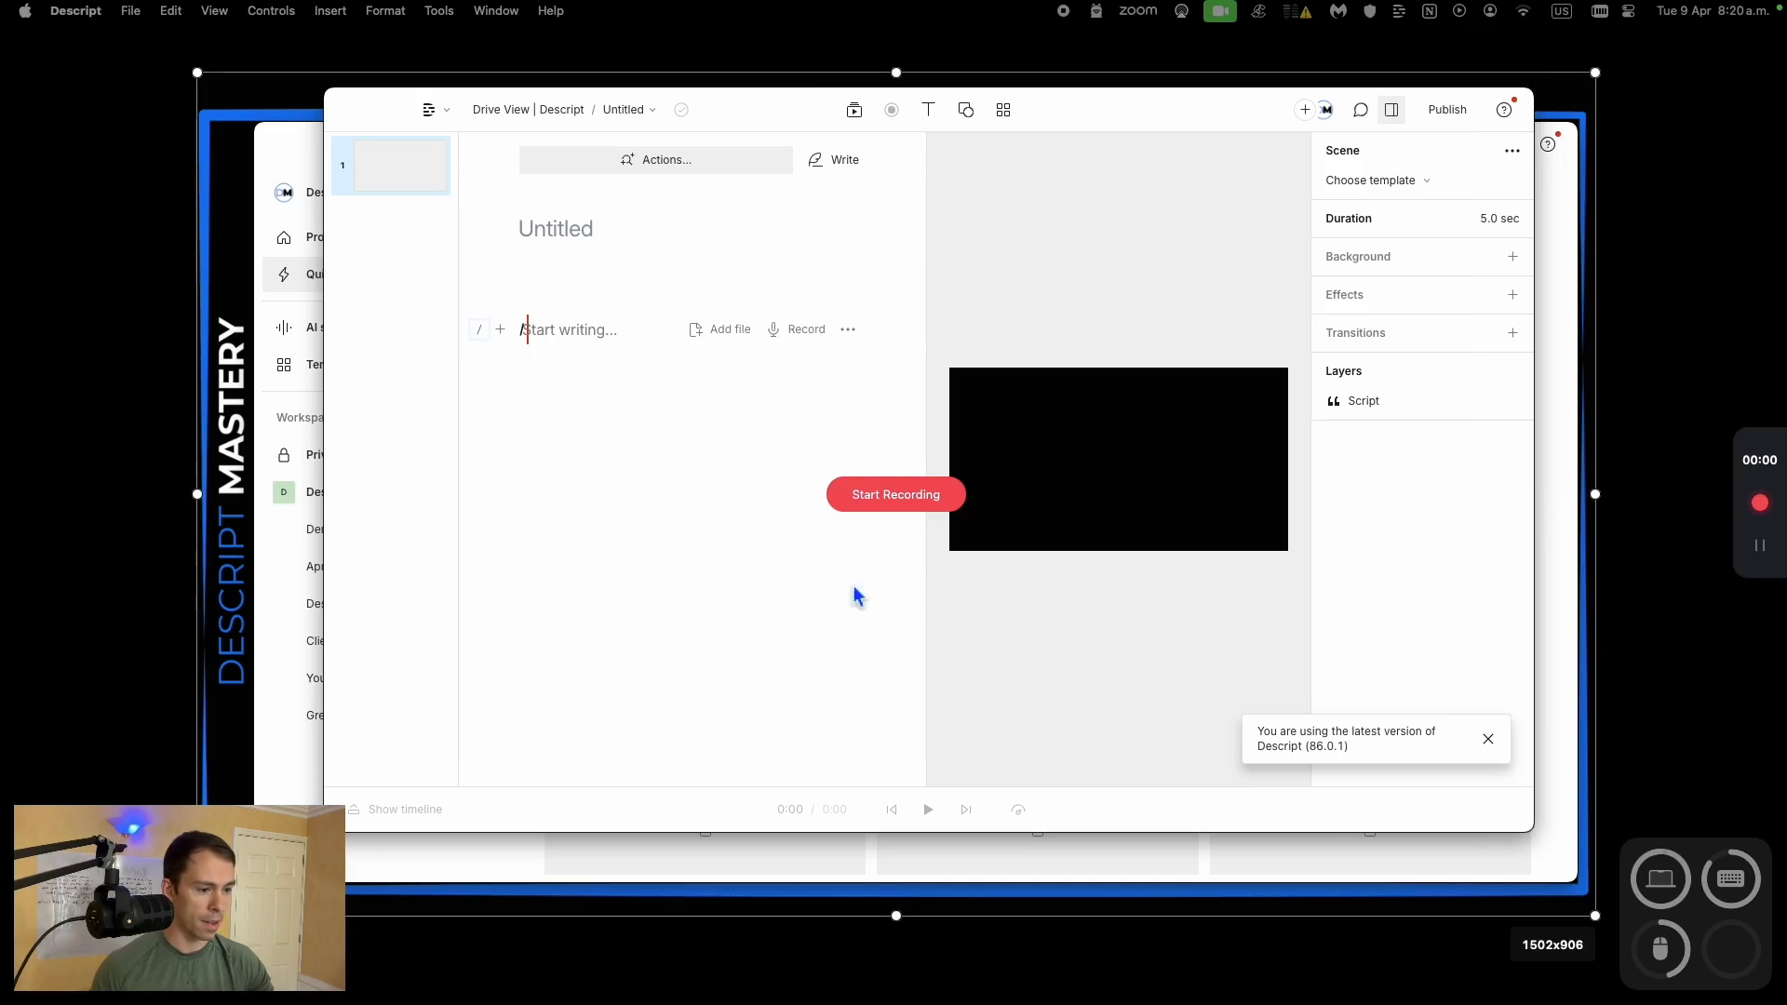
click(882, 501)
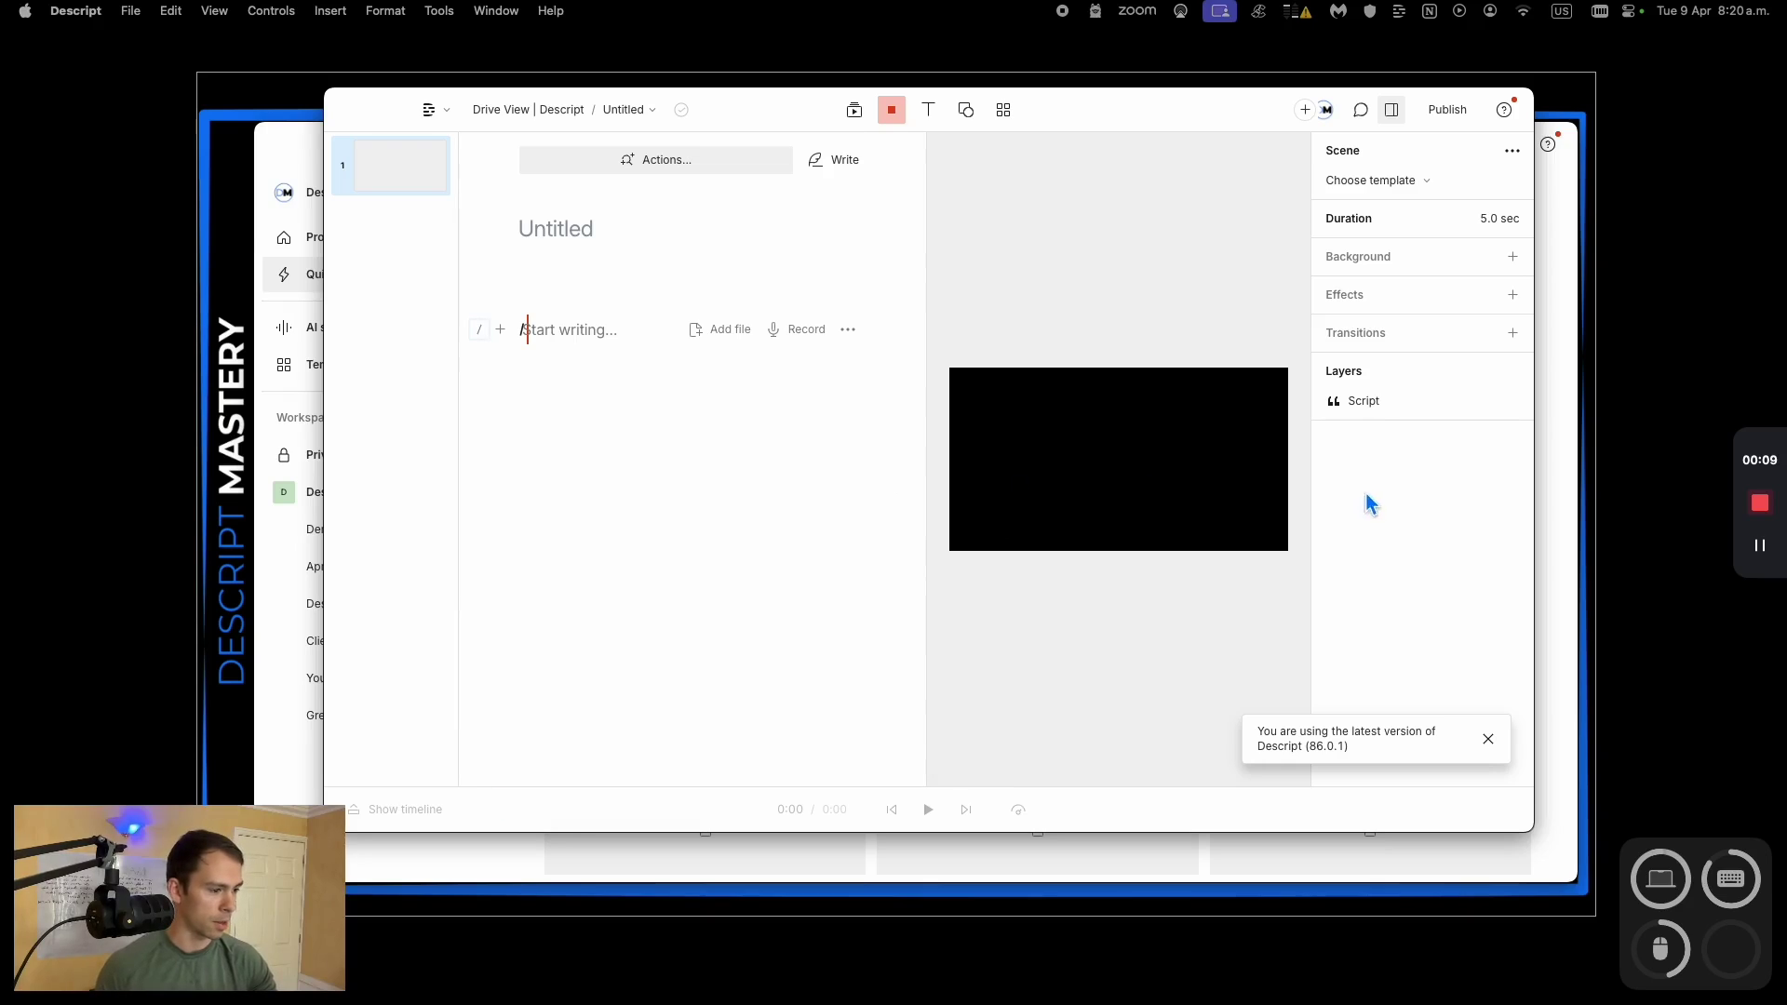
click(1759, 505)
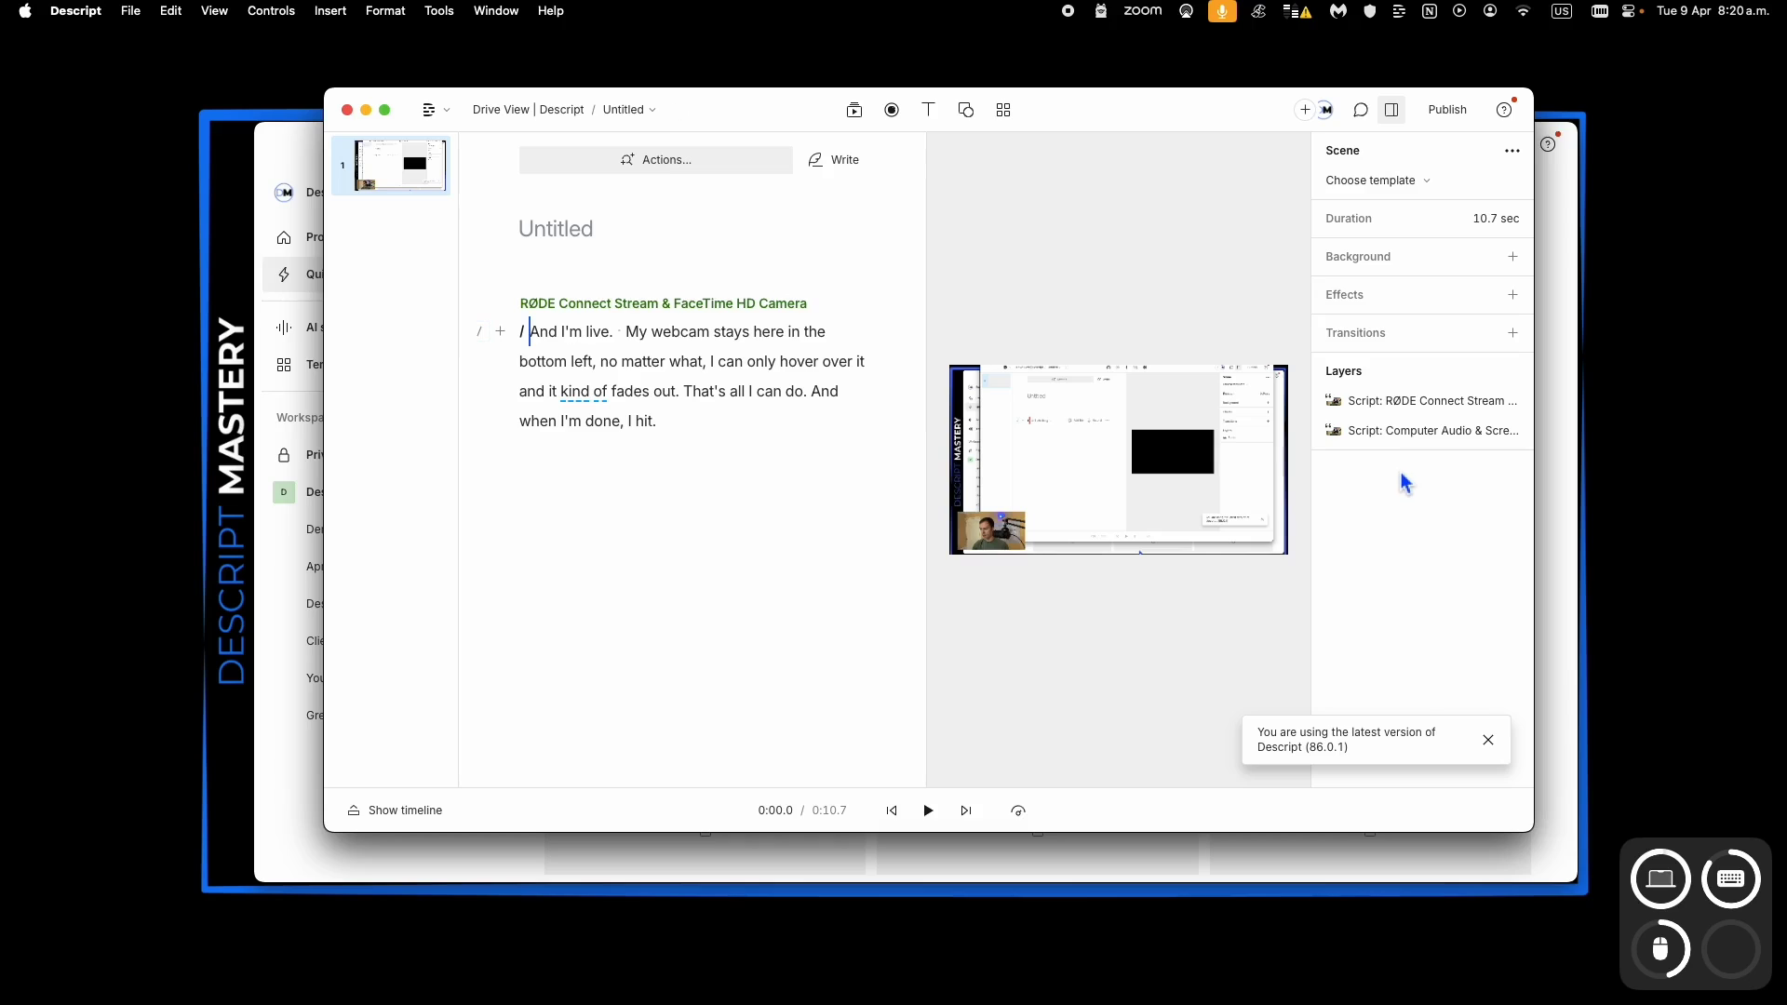
Step: Select the webcam layer, then the 0:10.7 screen recording layer in the preview
click(1008, 549)
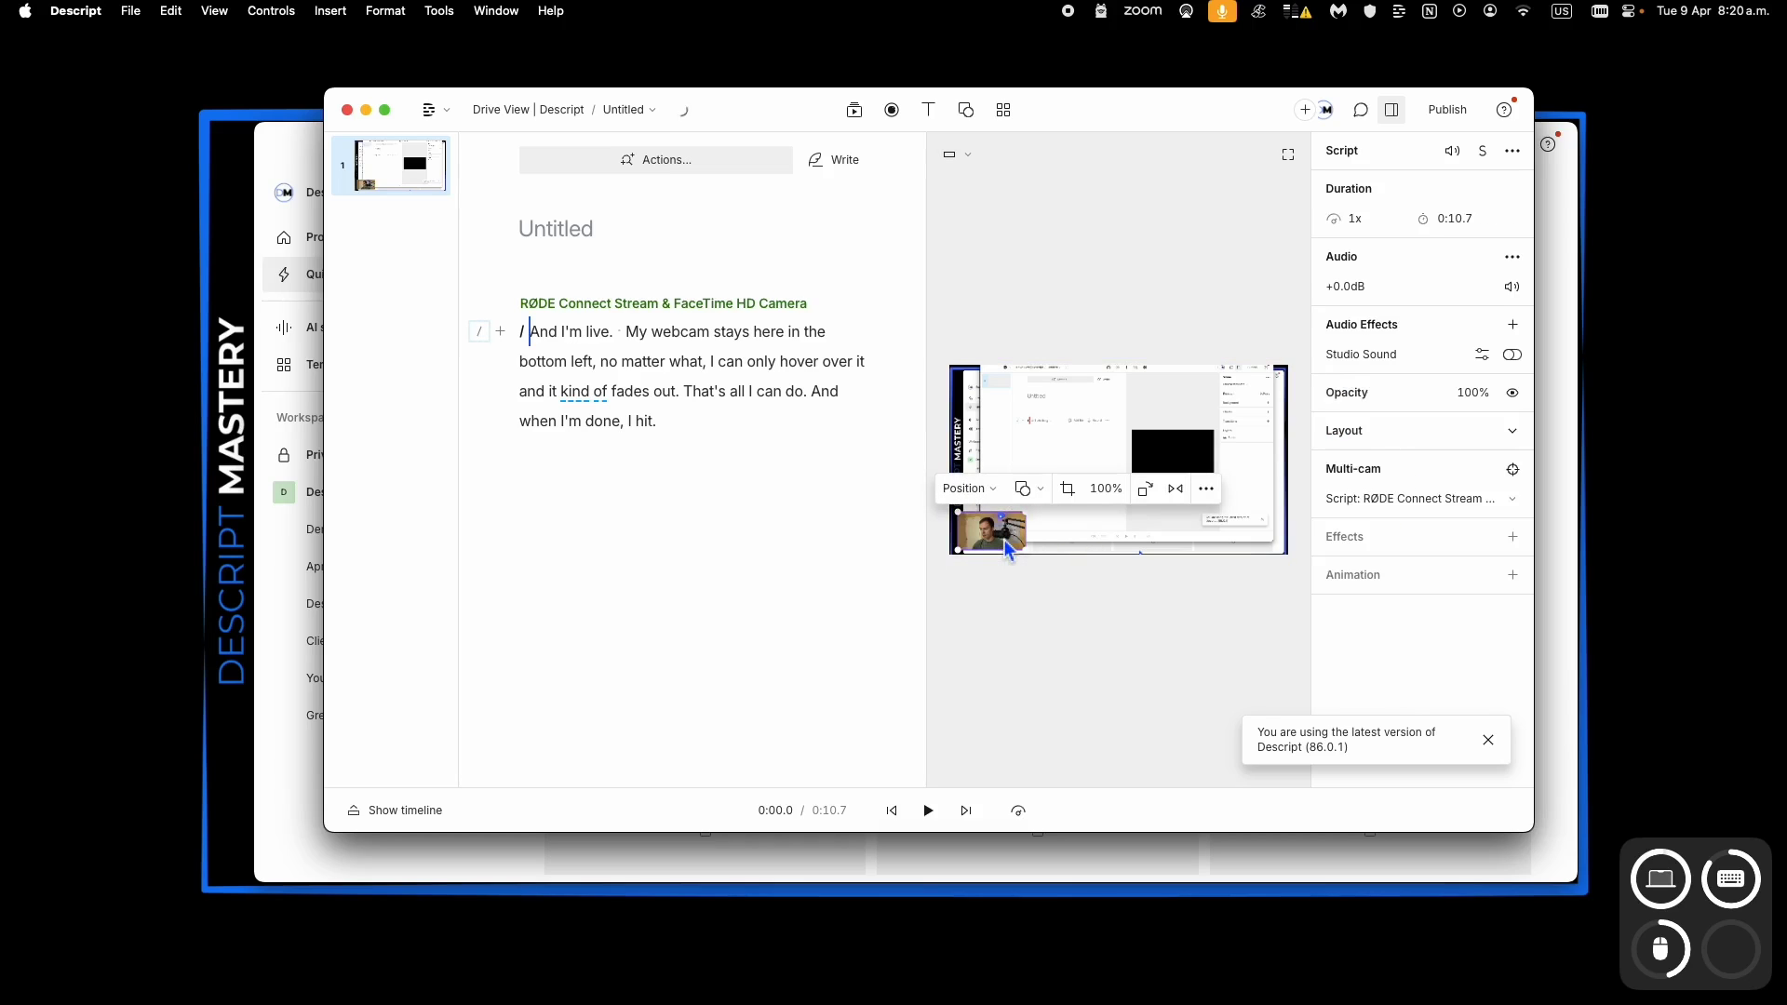
click(1109, 416)
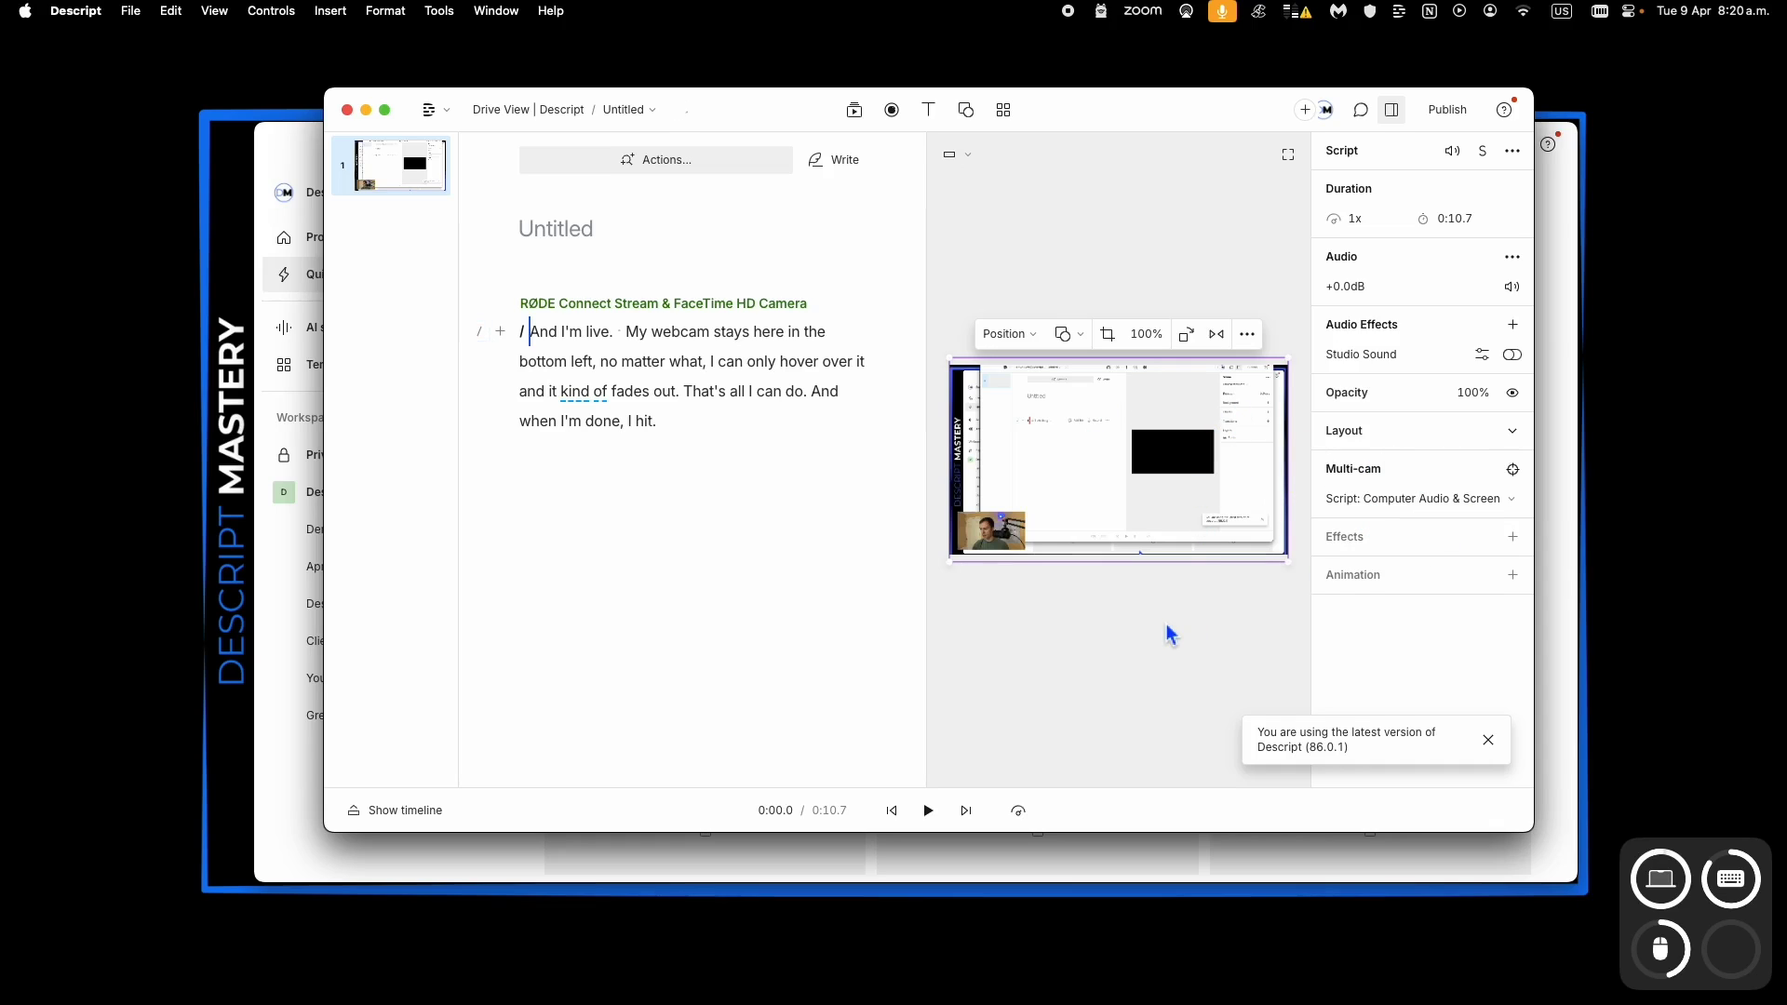
Step: Try Fill canvas, Bottom left and Bottom right positions, leaving the webcam bottom right
click(1006, 547)
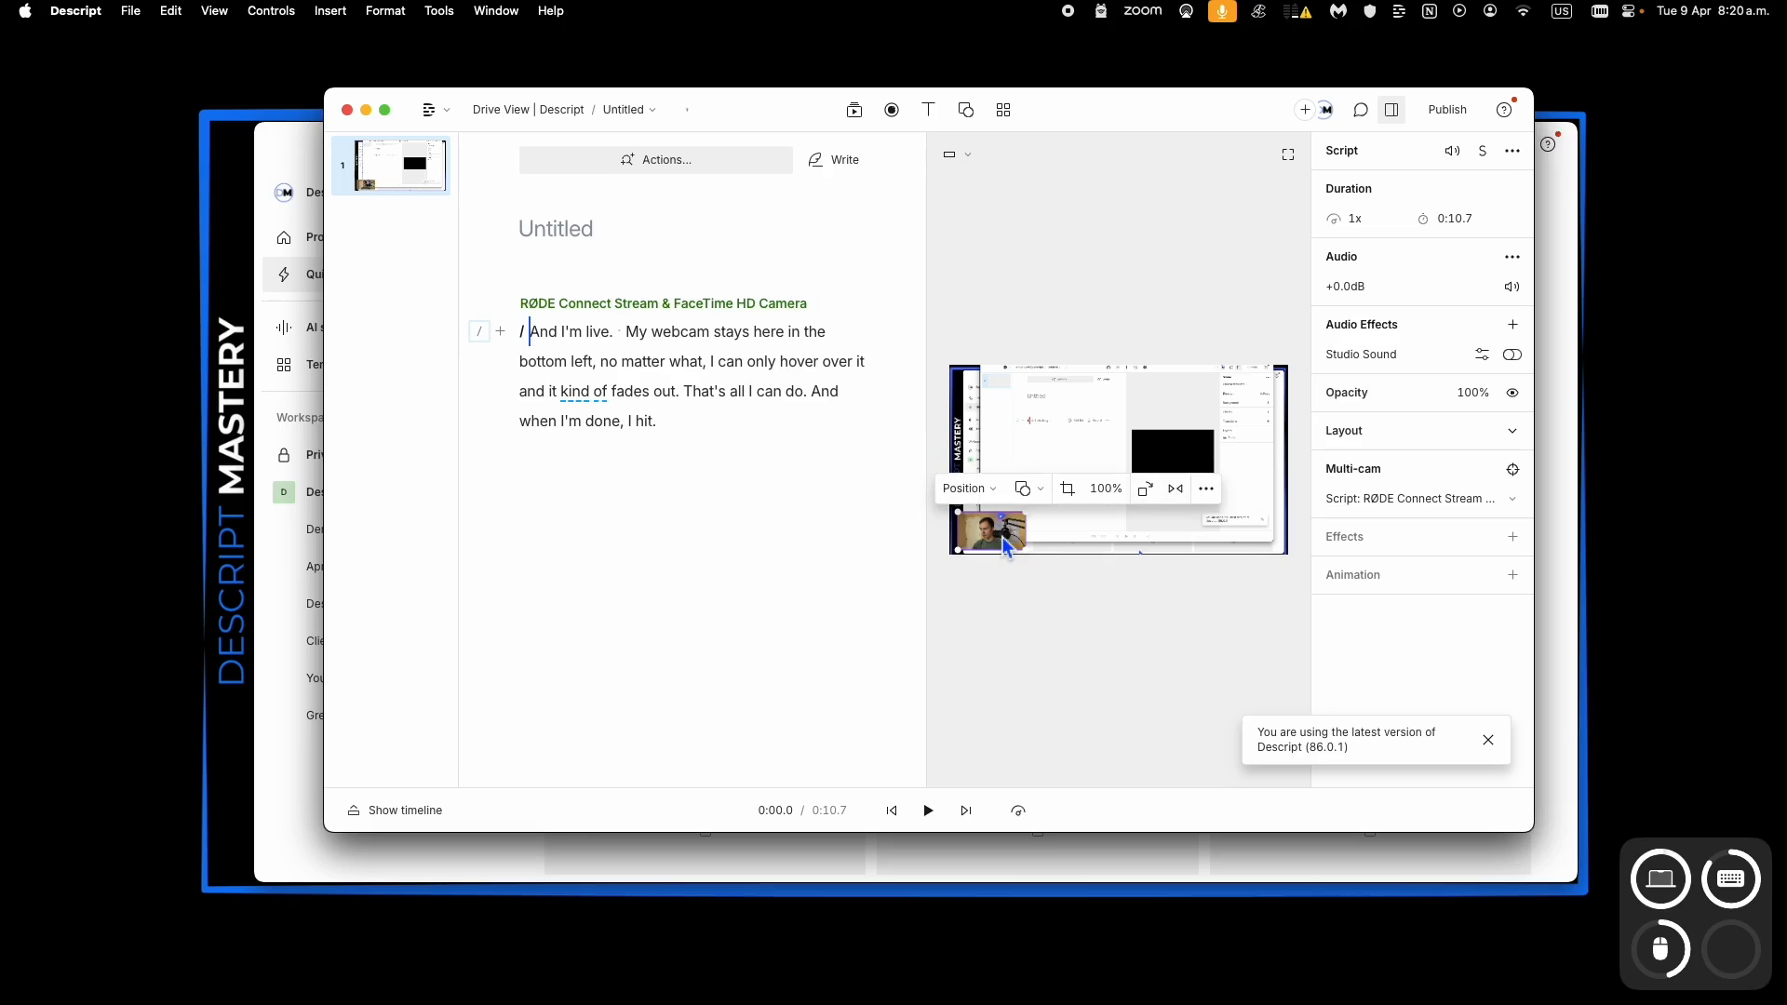
click(971, 490)
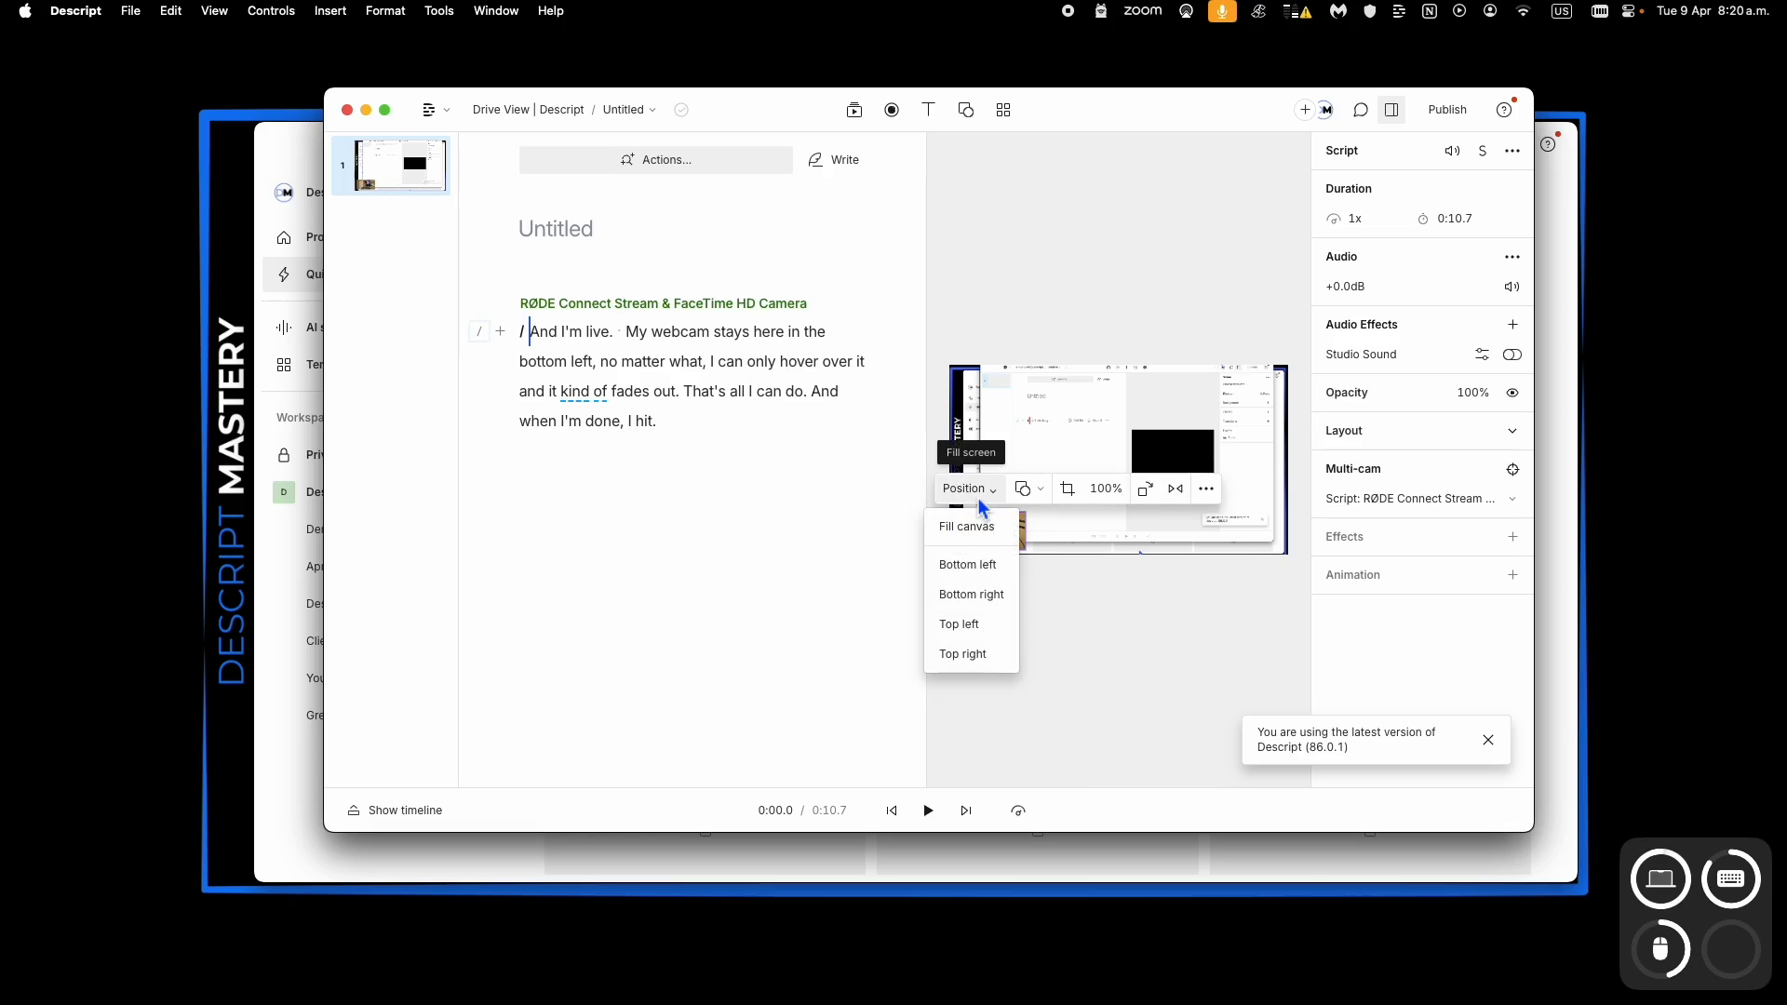
click(973, 528)
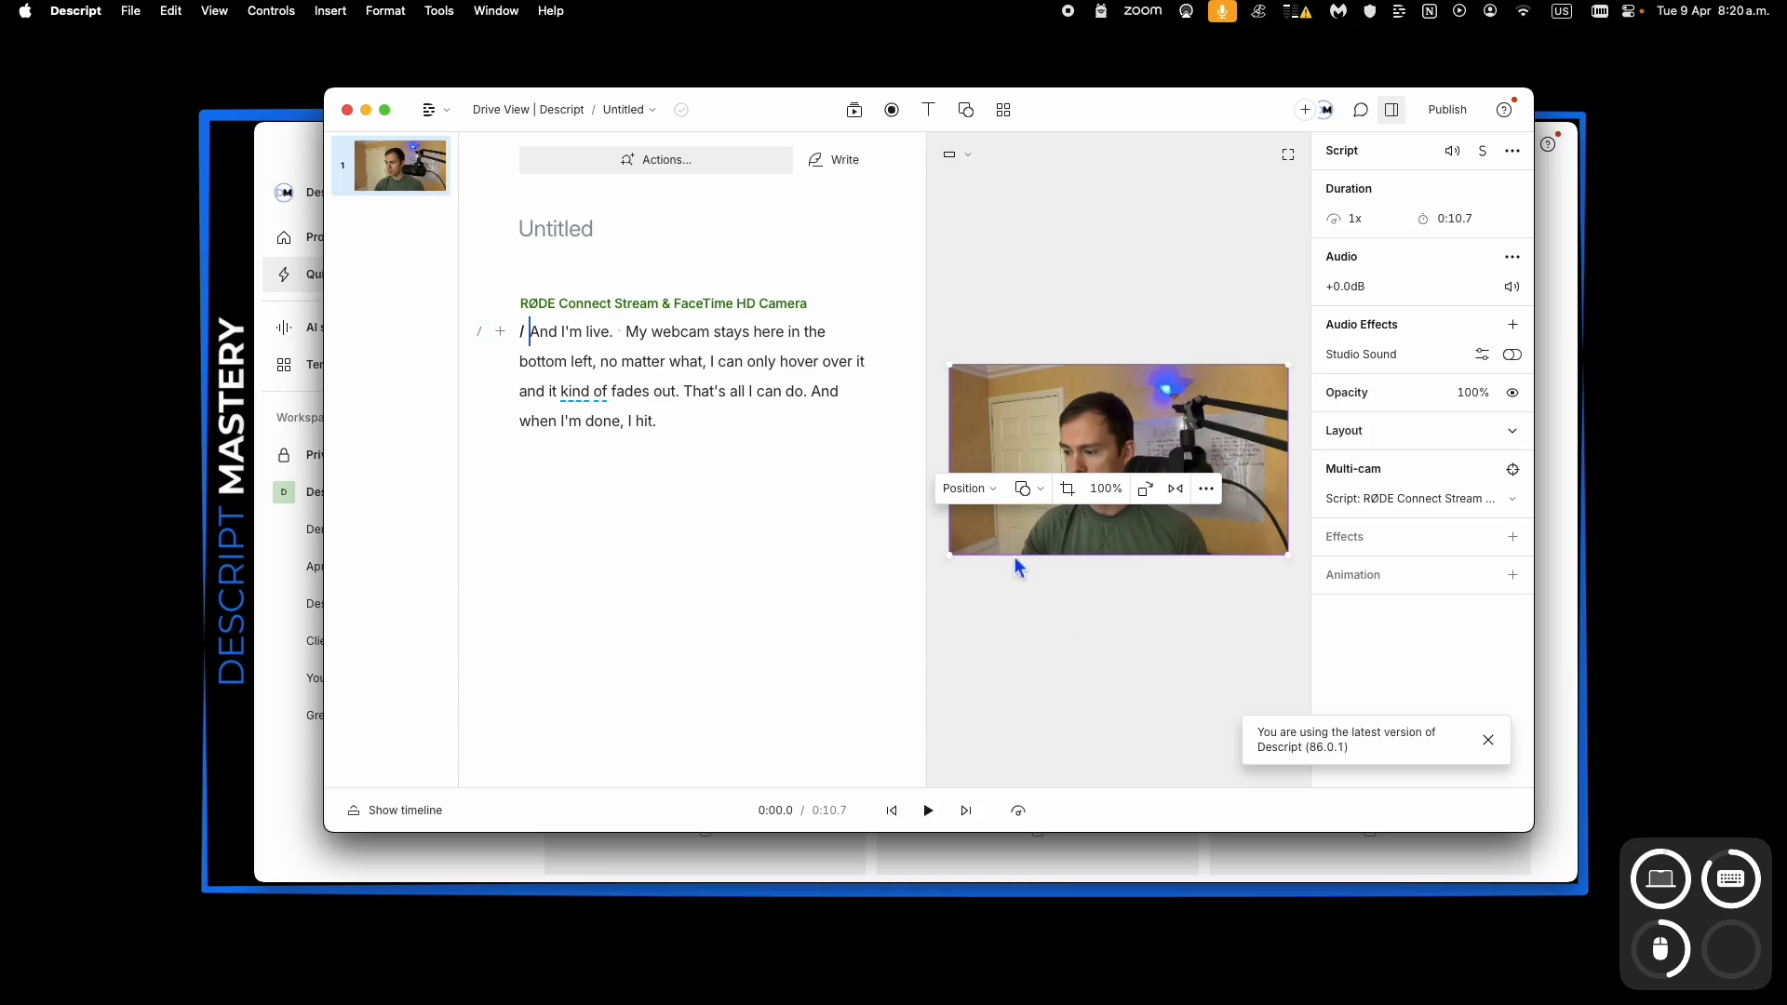
click(964, 488)
click(987, 563)
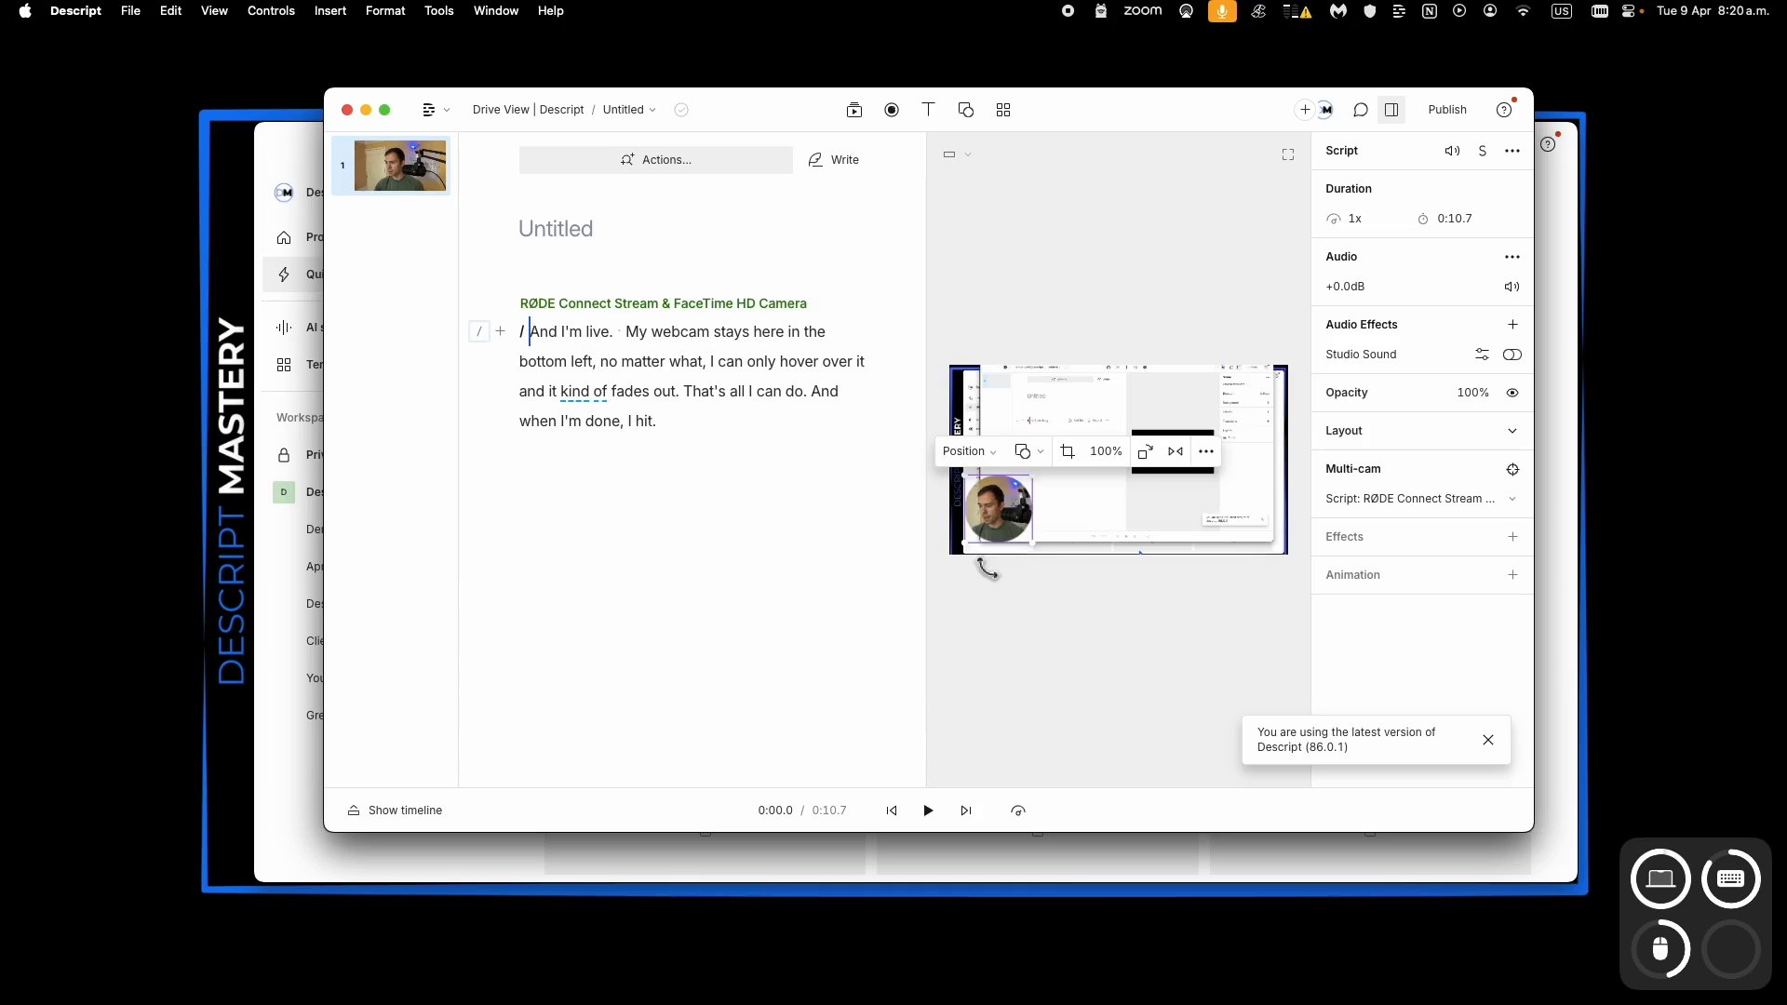
click(983, 453)
click(982, 552)
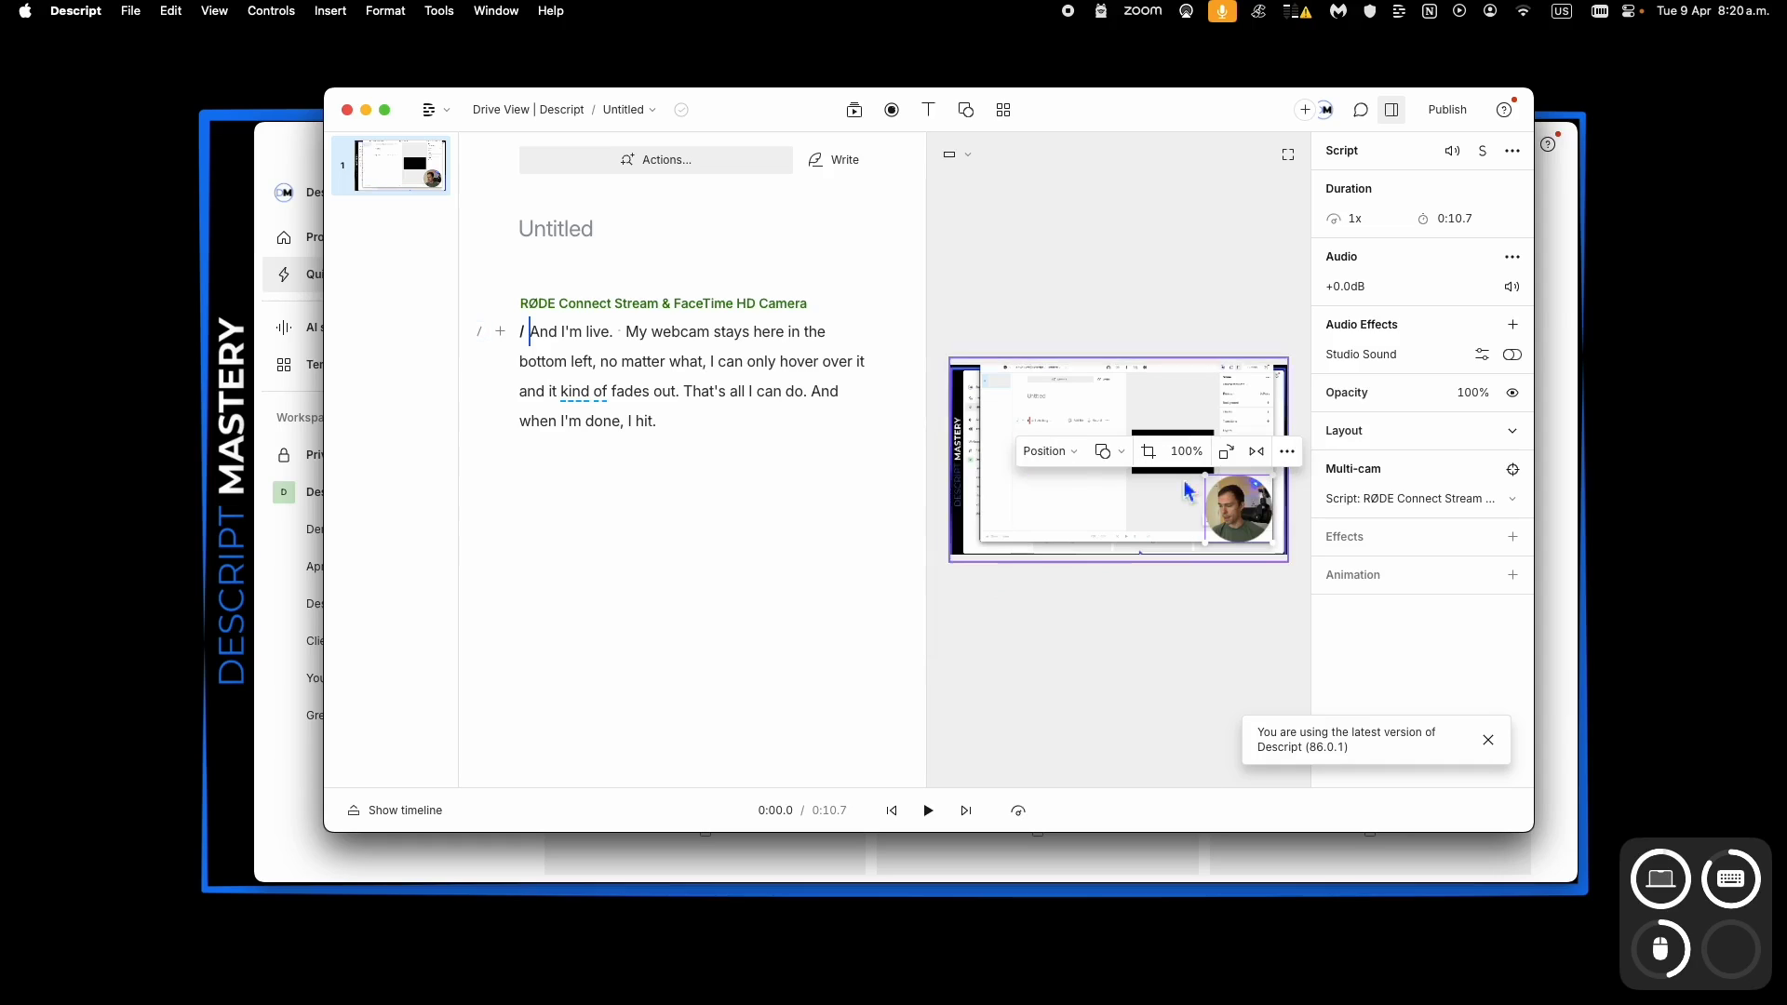
click(1082, 458)
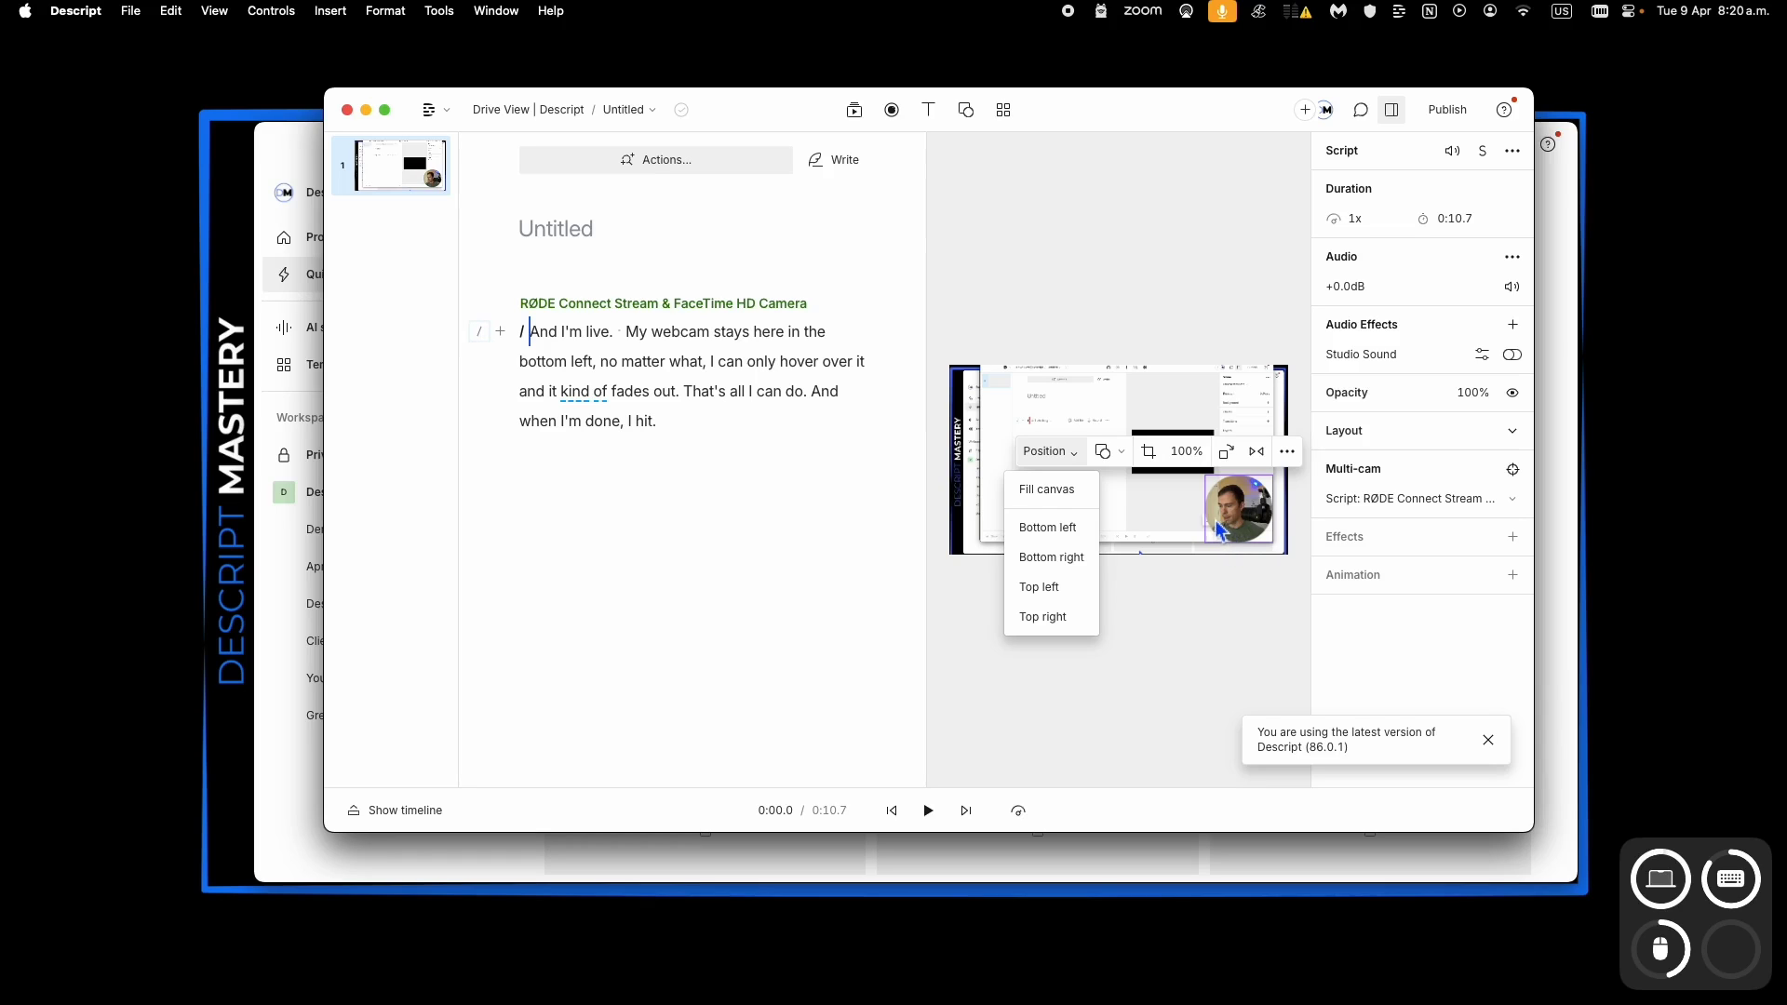
click(1116, 466)
Step: Try Square, Portrait and Landscape webcam shapes, ending with Landscape
click(1116, 466)
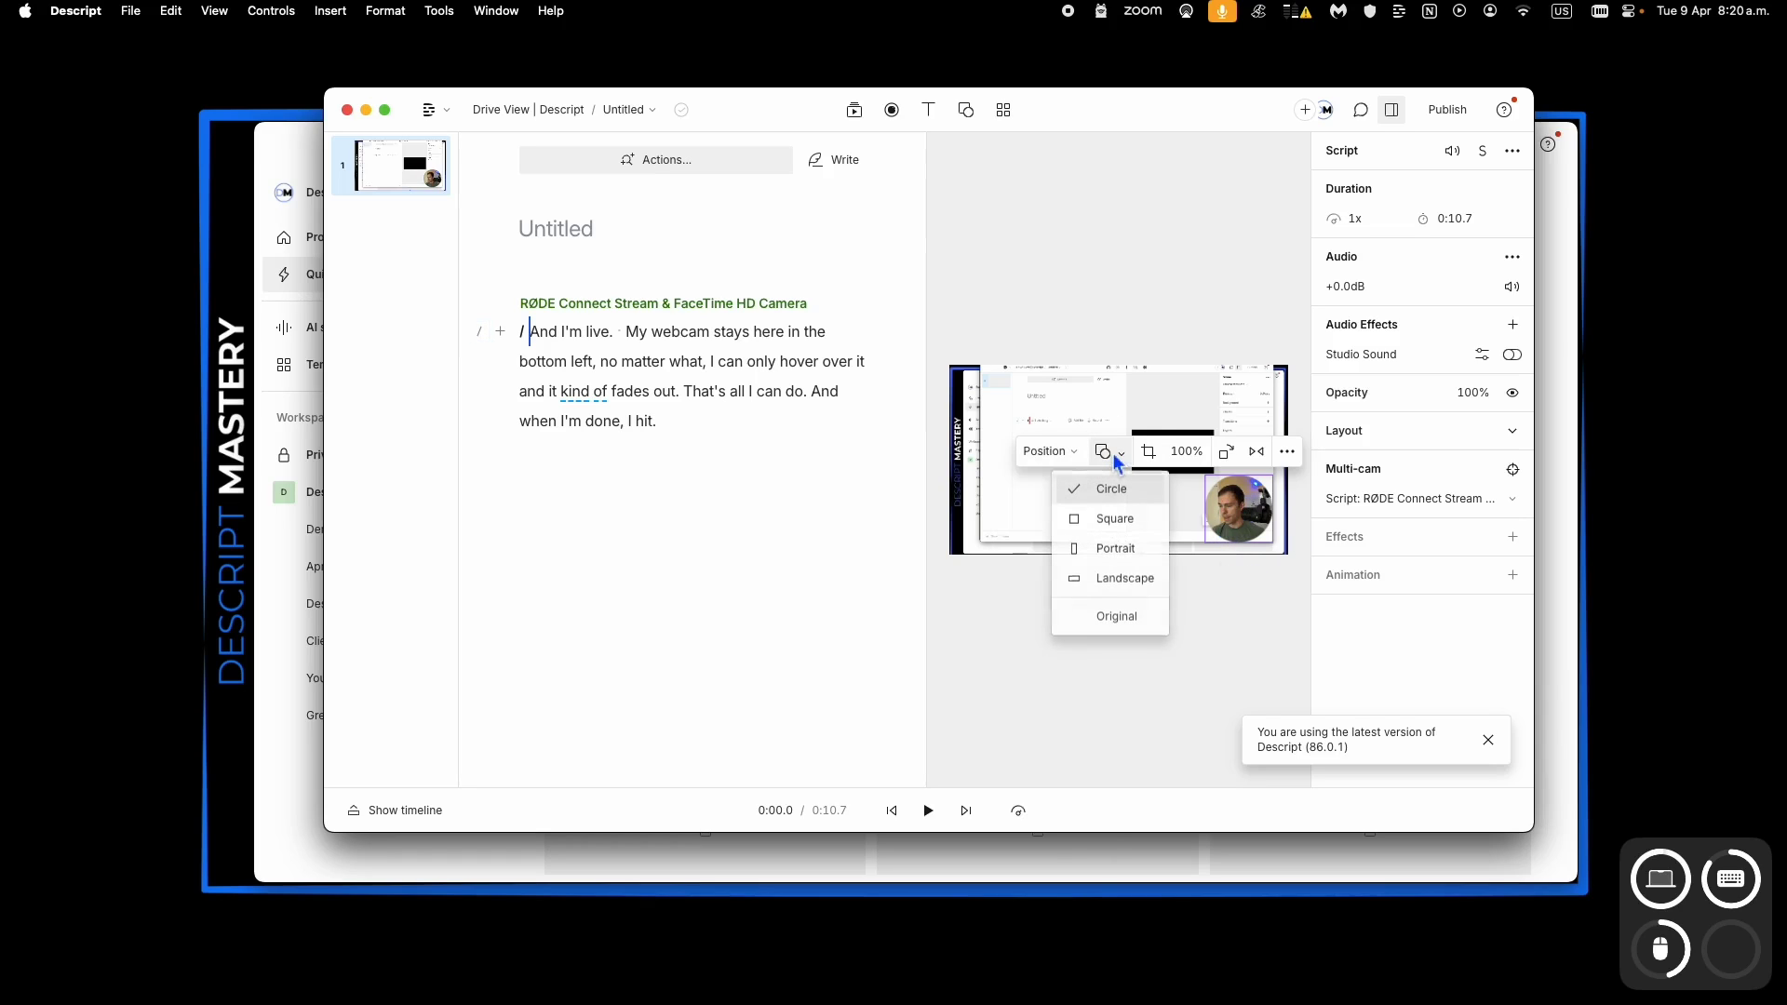
click(1108, 523)
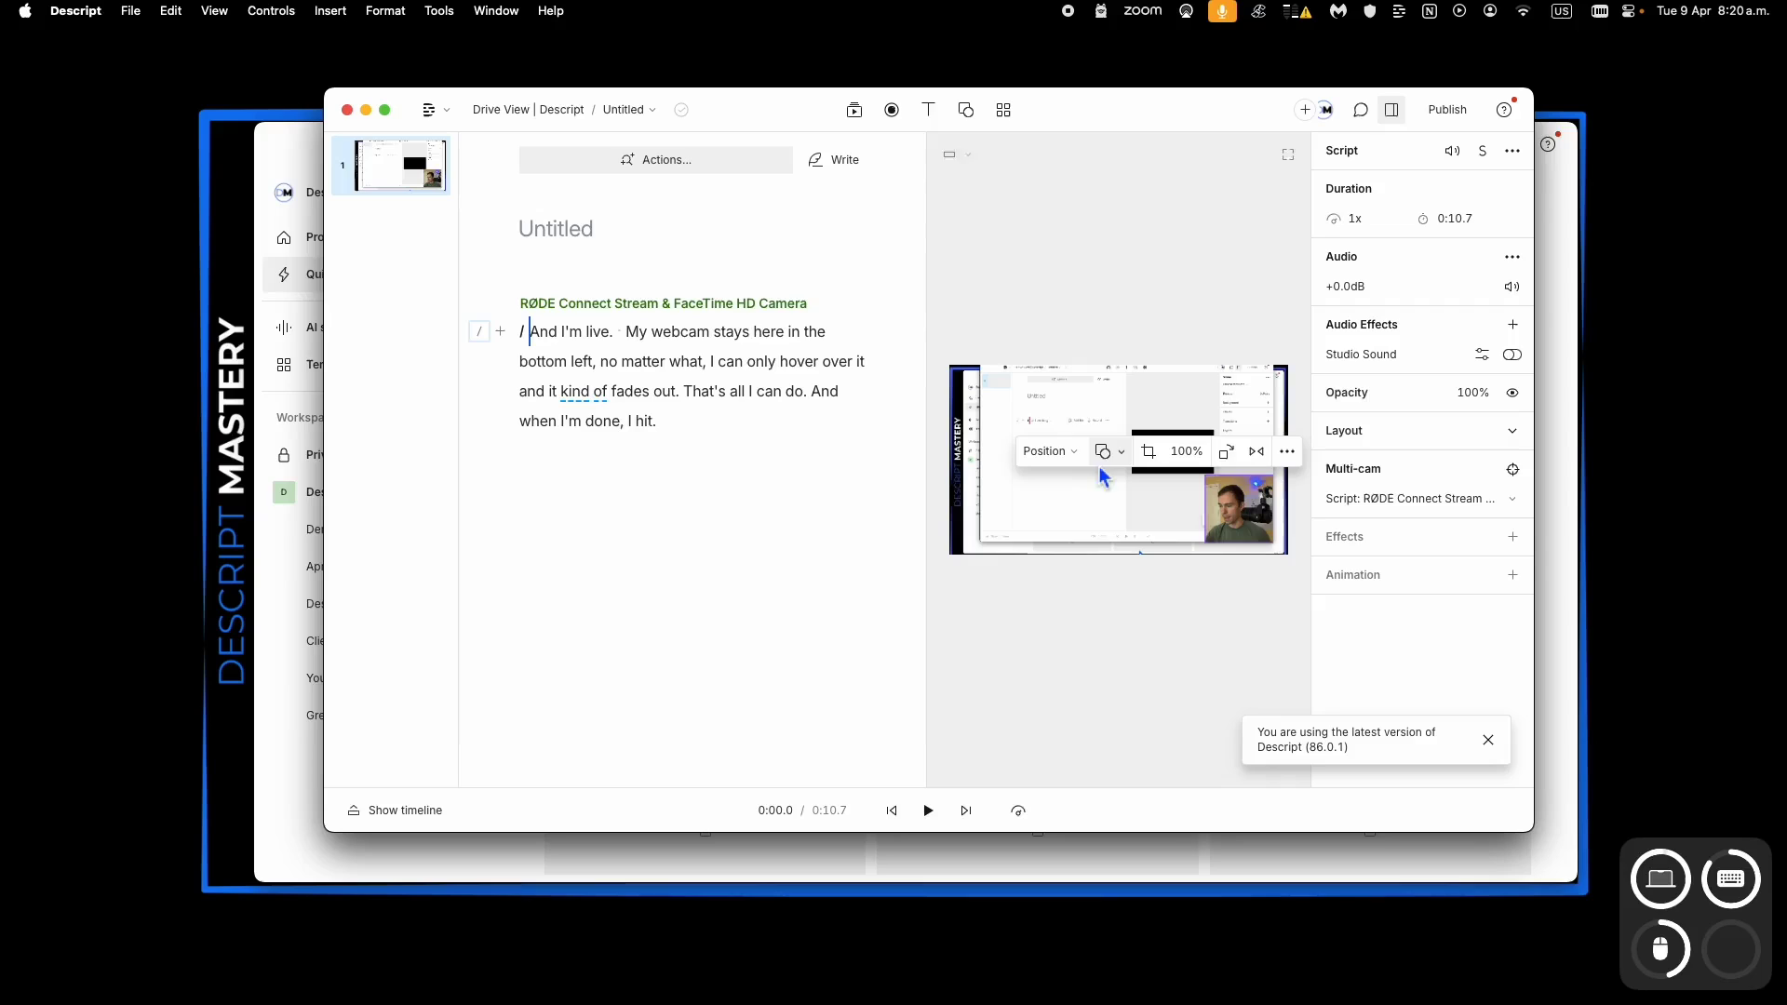
click(1103, 451)
click(1130, 556)
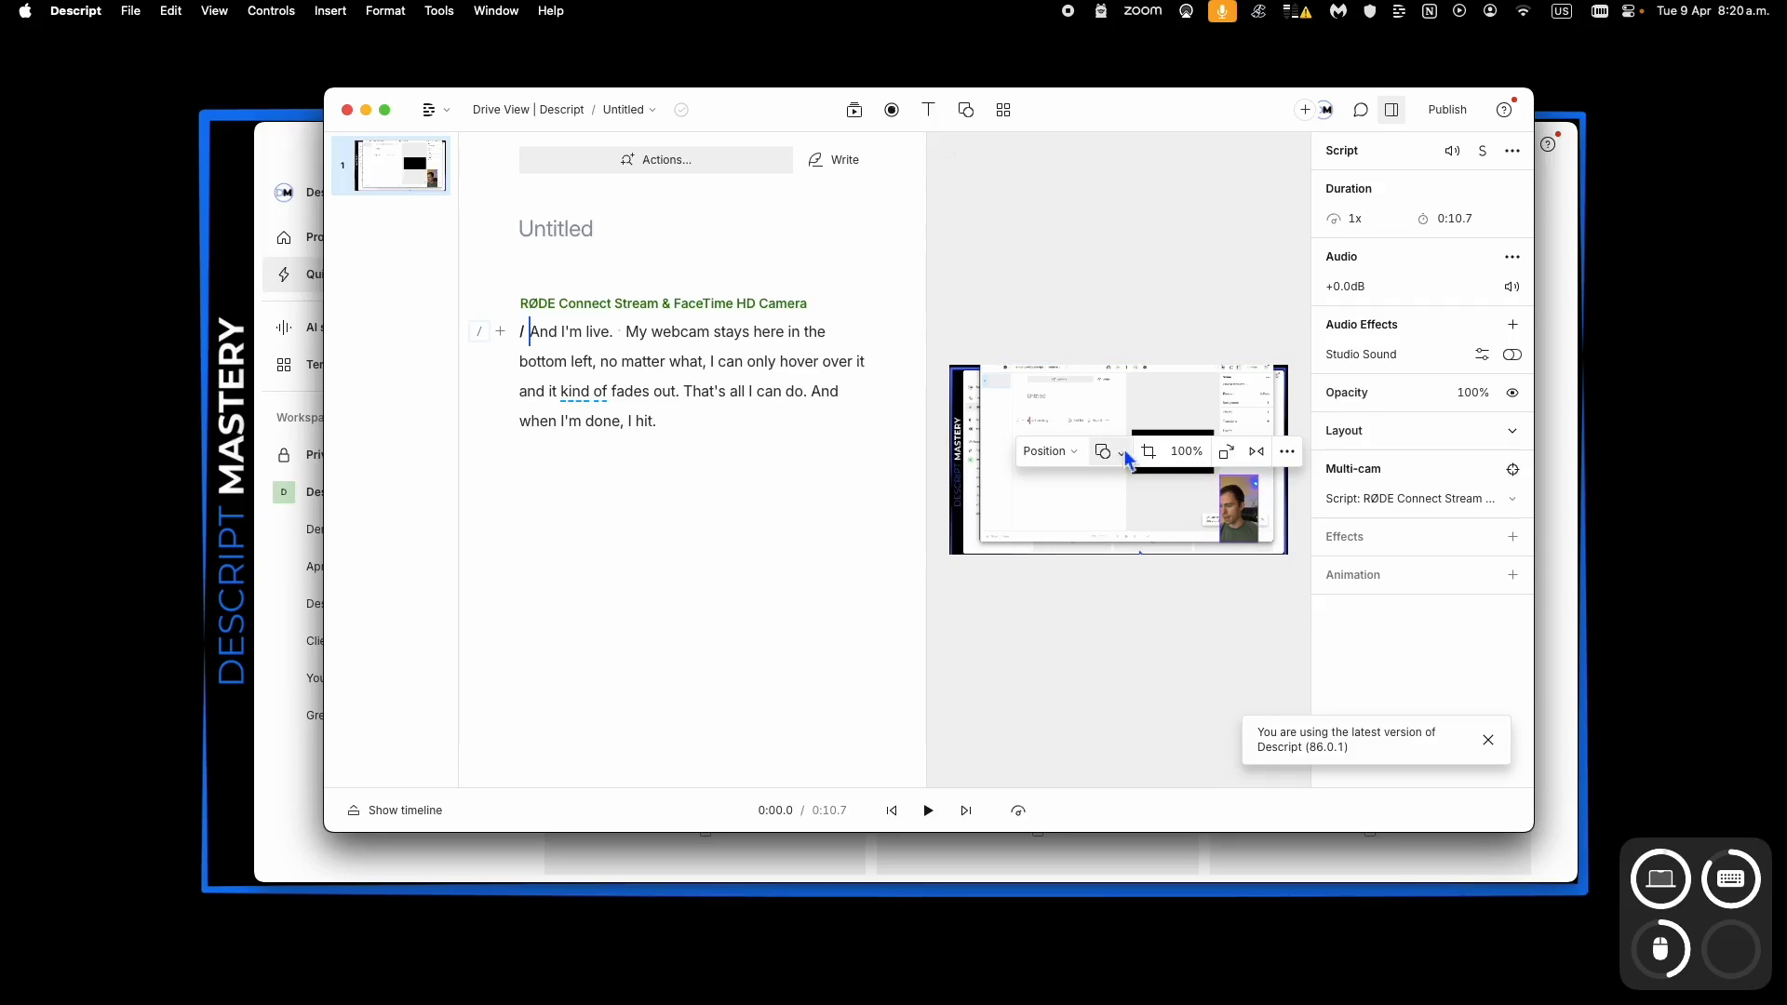
click(1104, 451)
click(1126, 578)
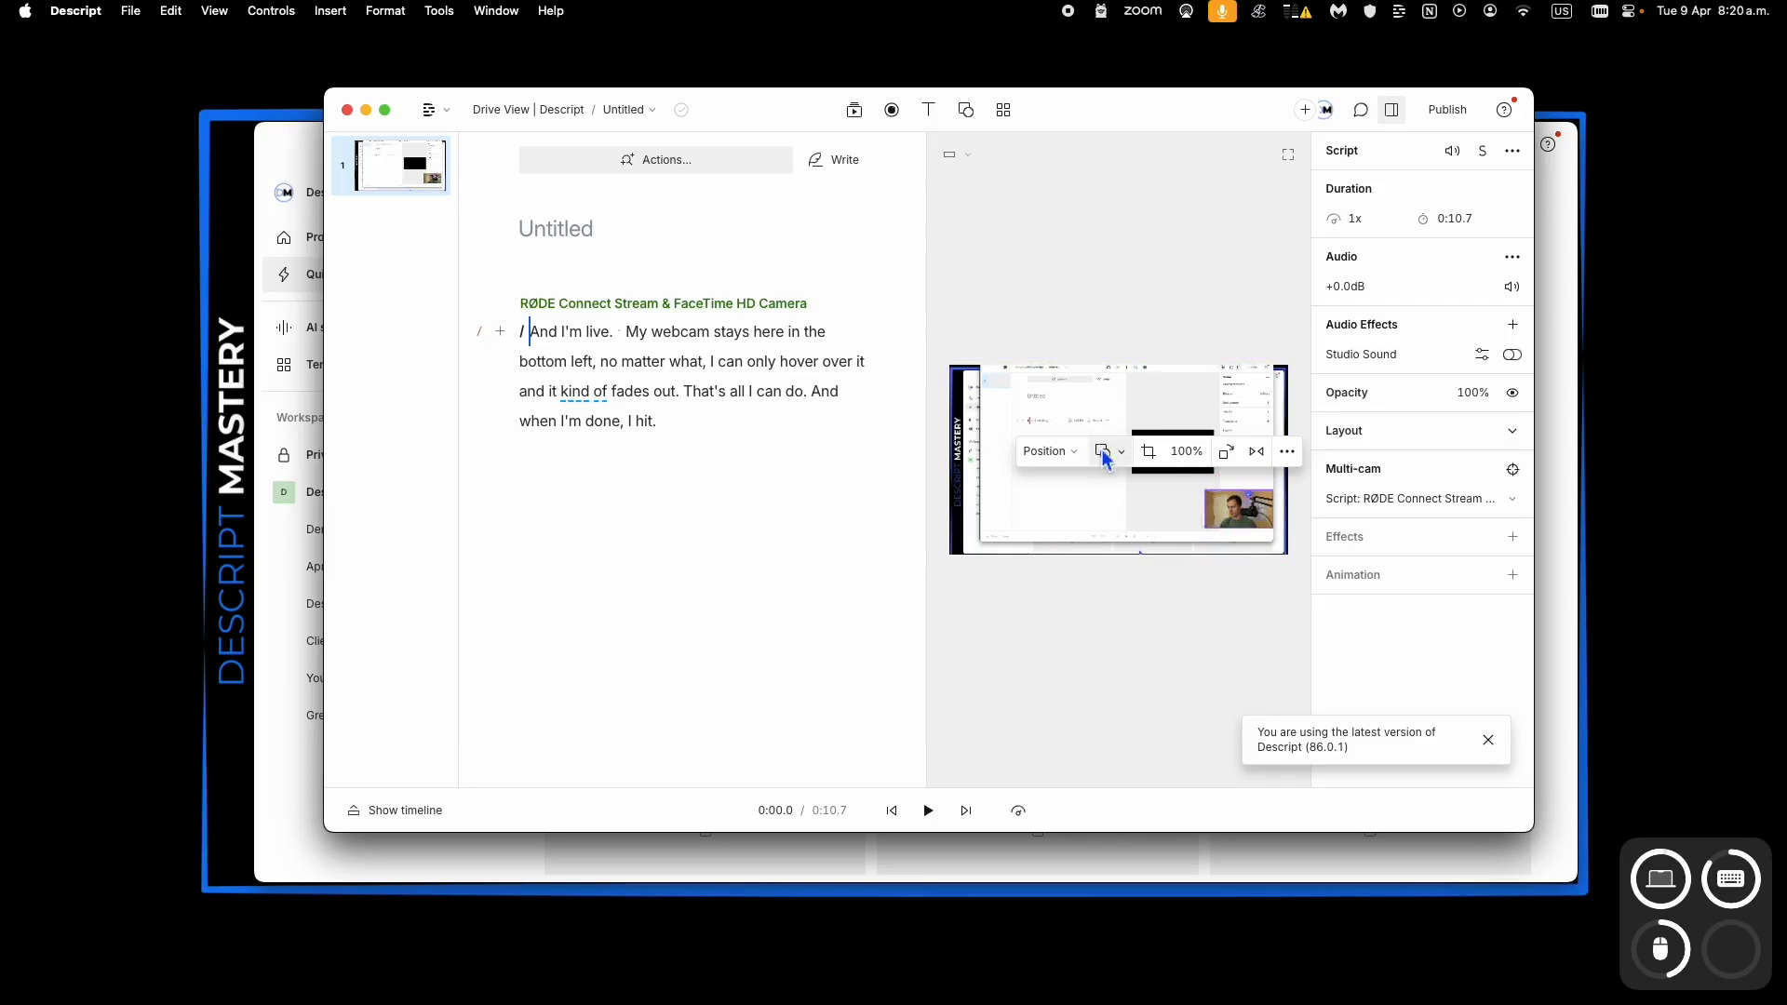
Step: Crop the webcam overlay, trimming its left edge slightly
double_click(1217, 512)
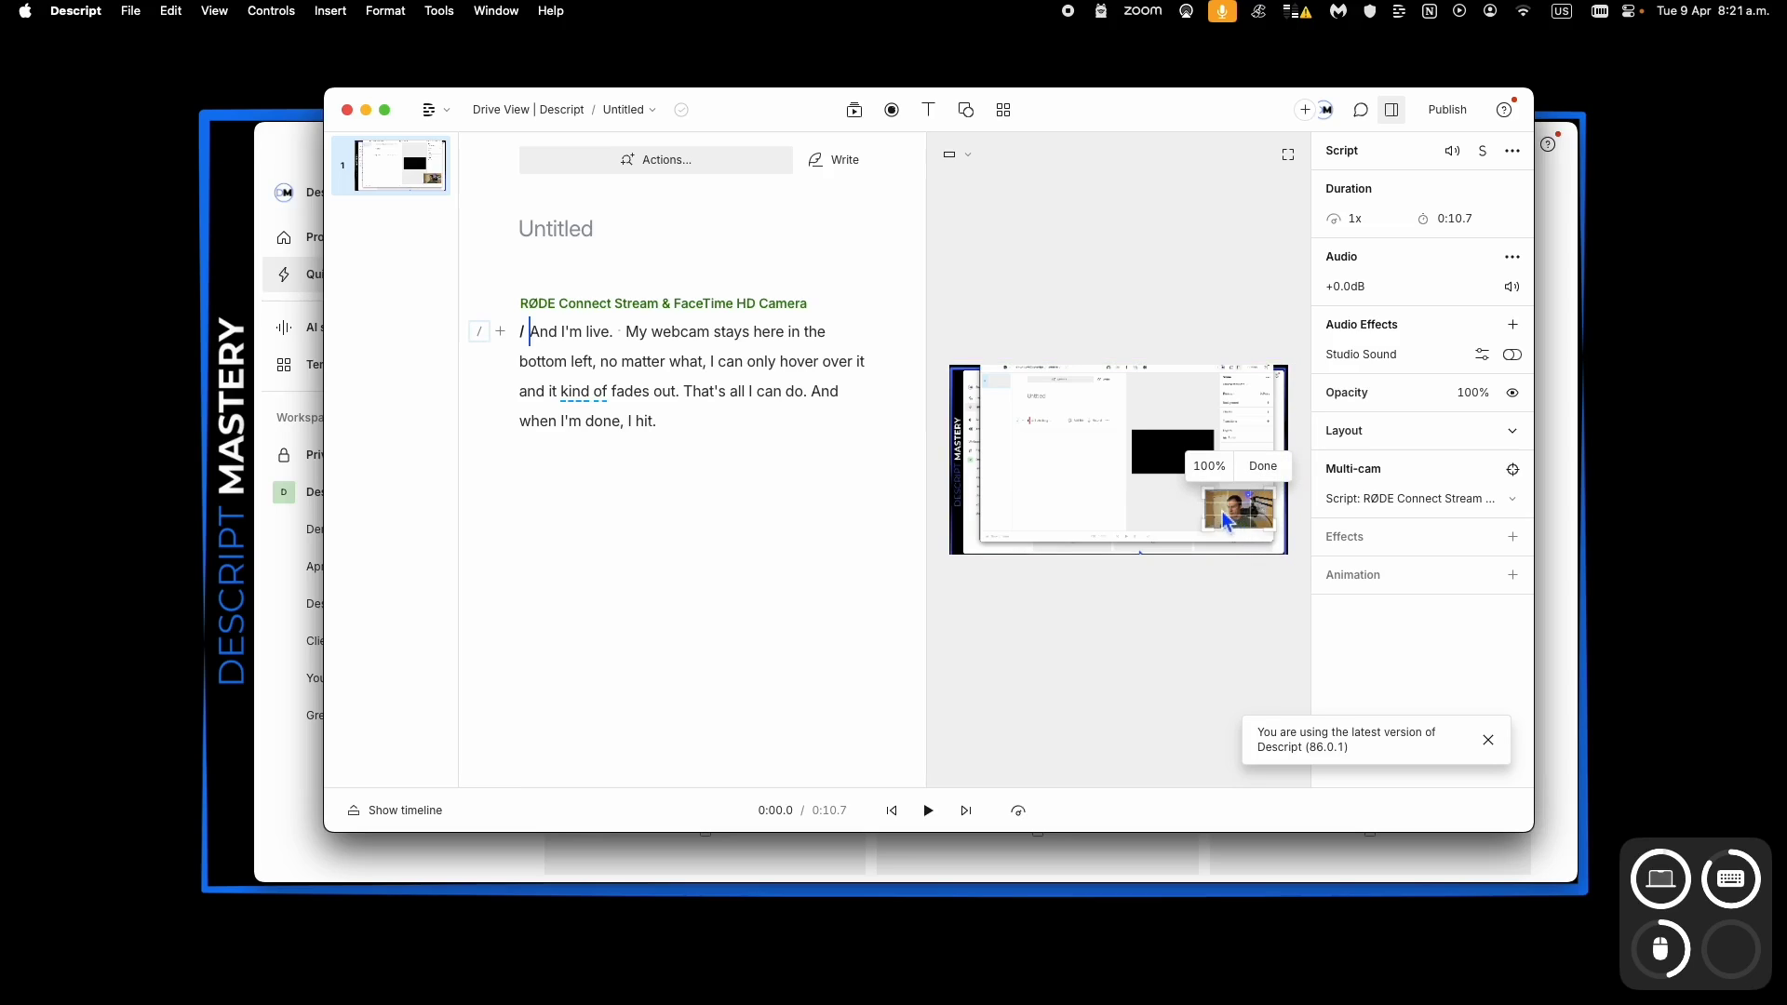
drag(1212, 517, 1219, 515)
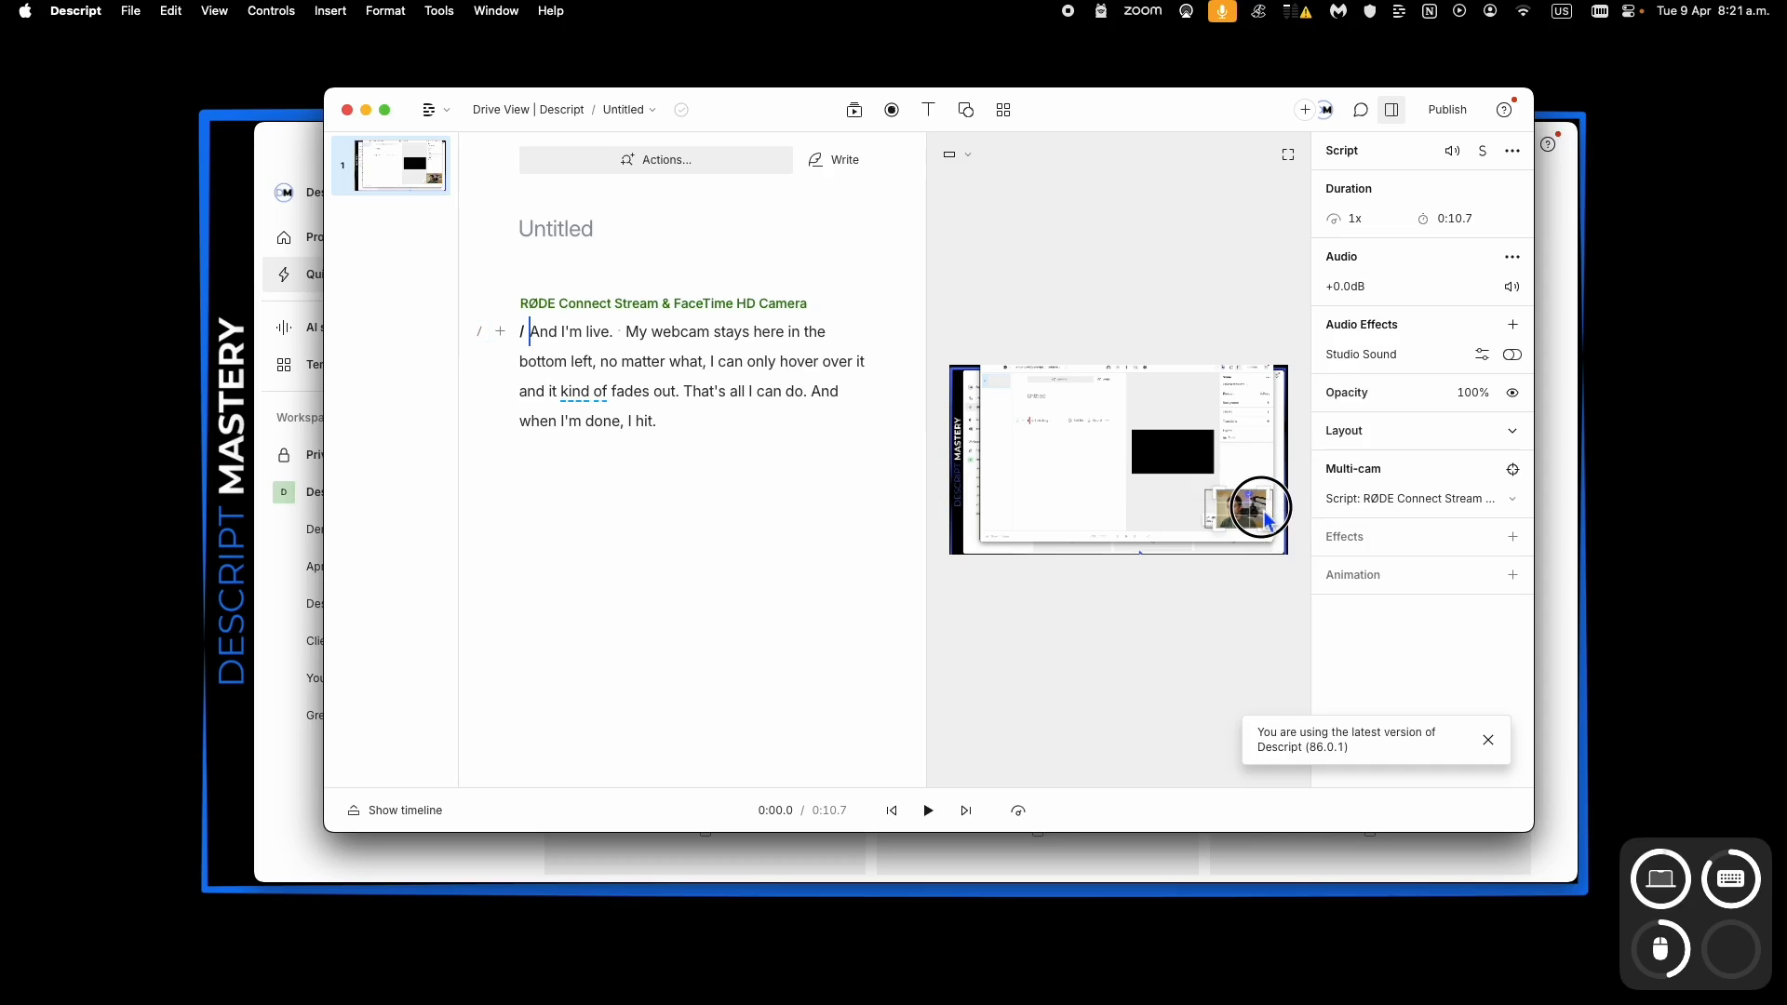
click(1274, 472)
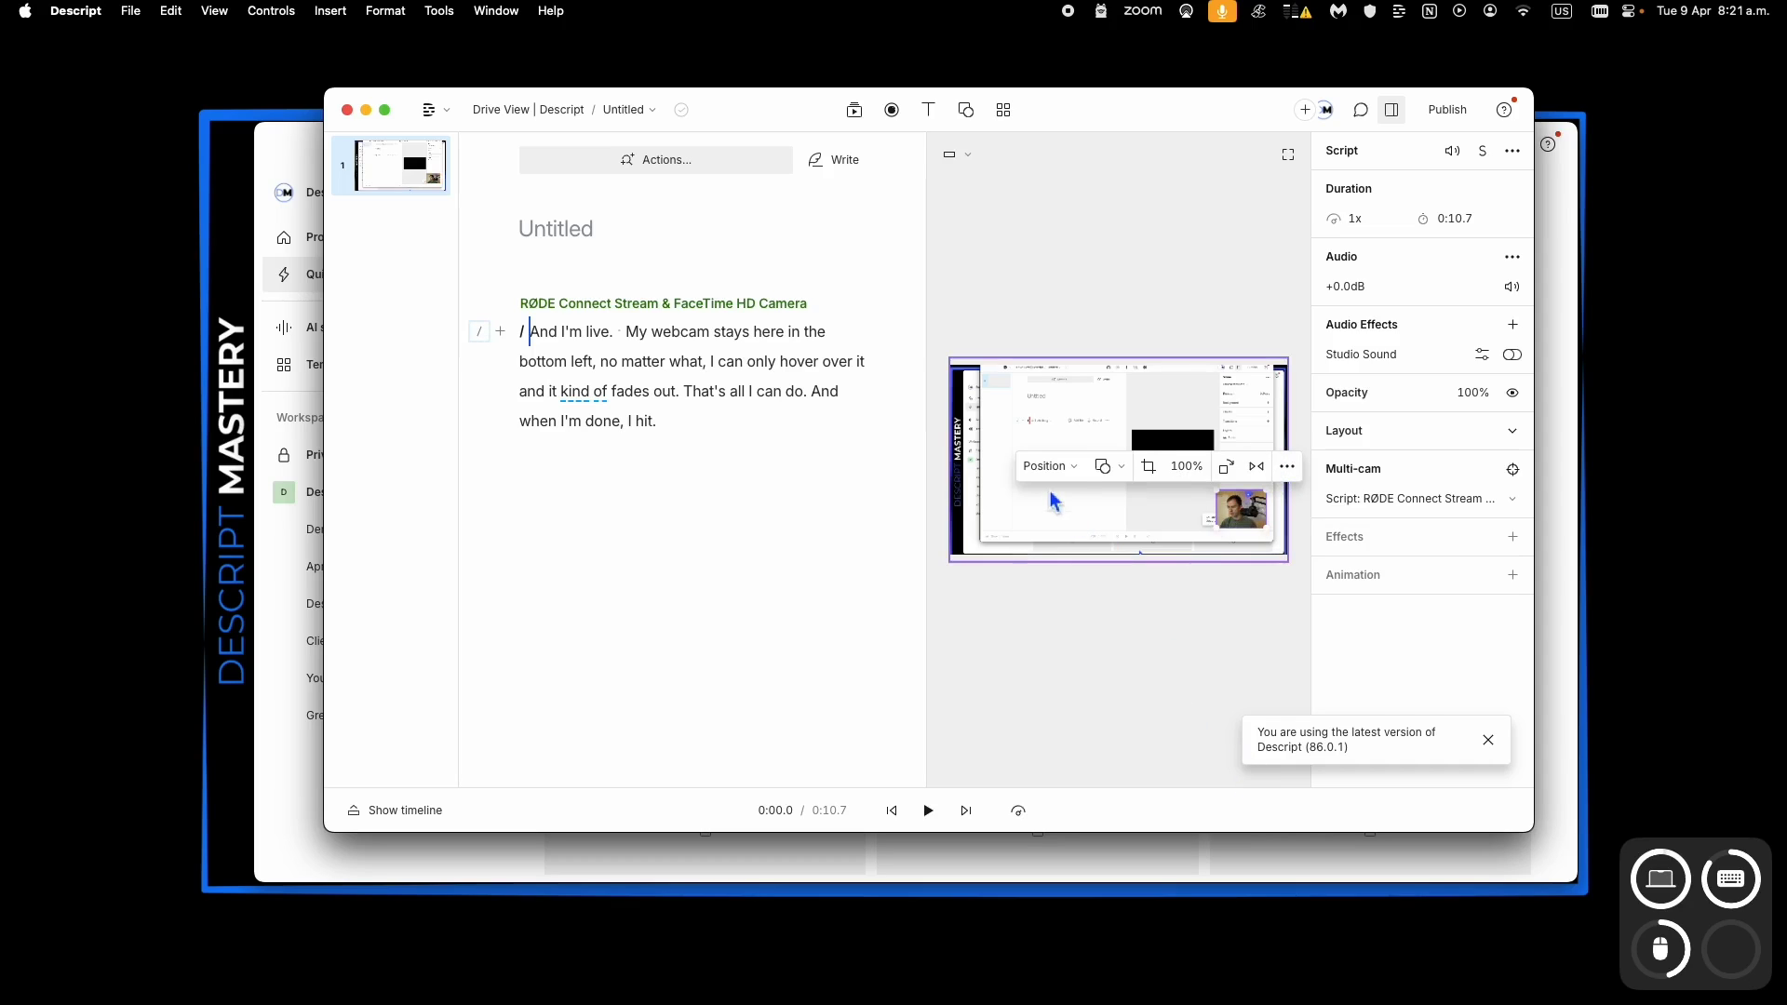
Step: Make the webcam a circle again and drag it to the bottom-left corner
click(1104, 467)
click(1130, 504)
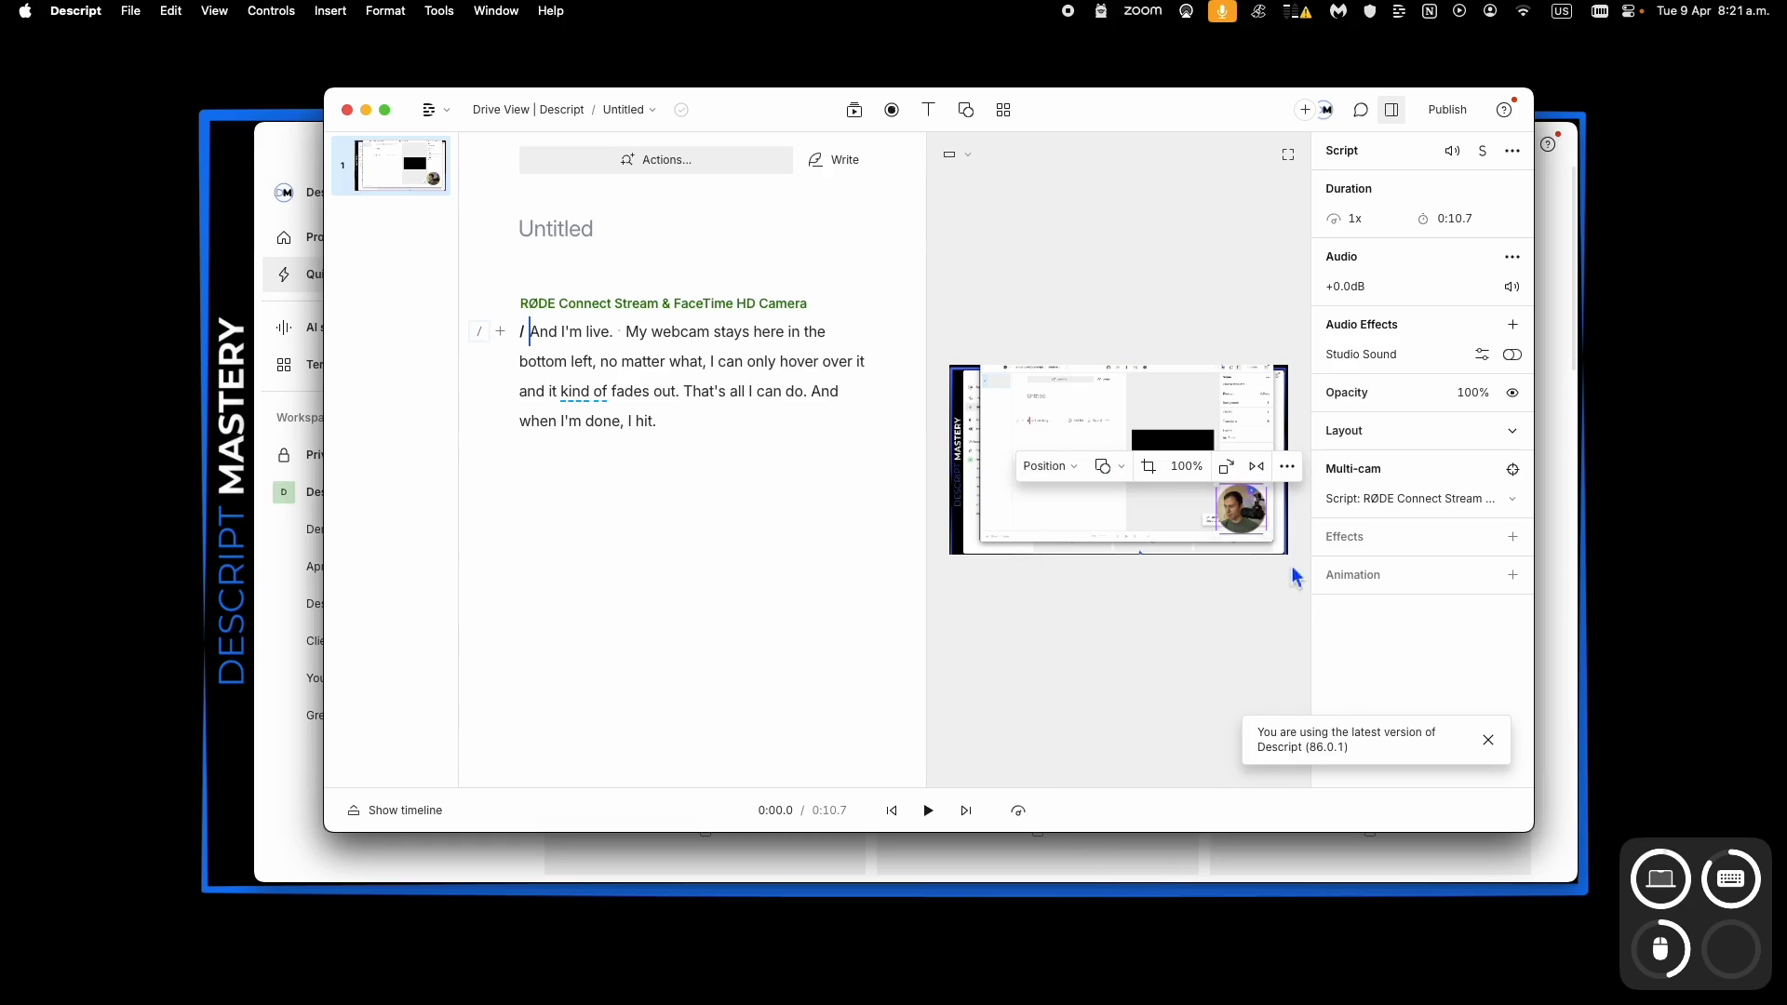
drag(1252, 524, 993, 538)
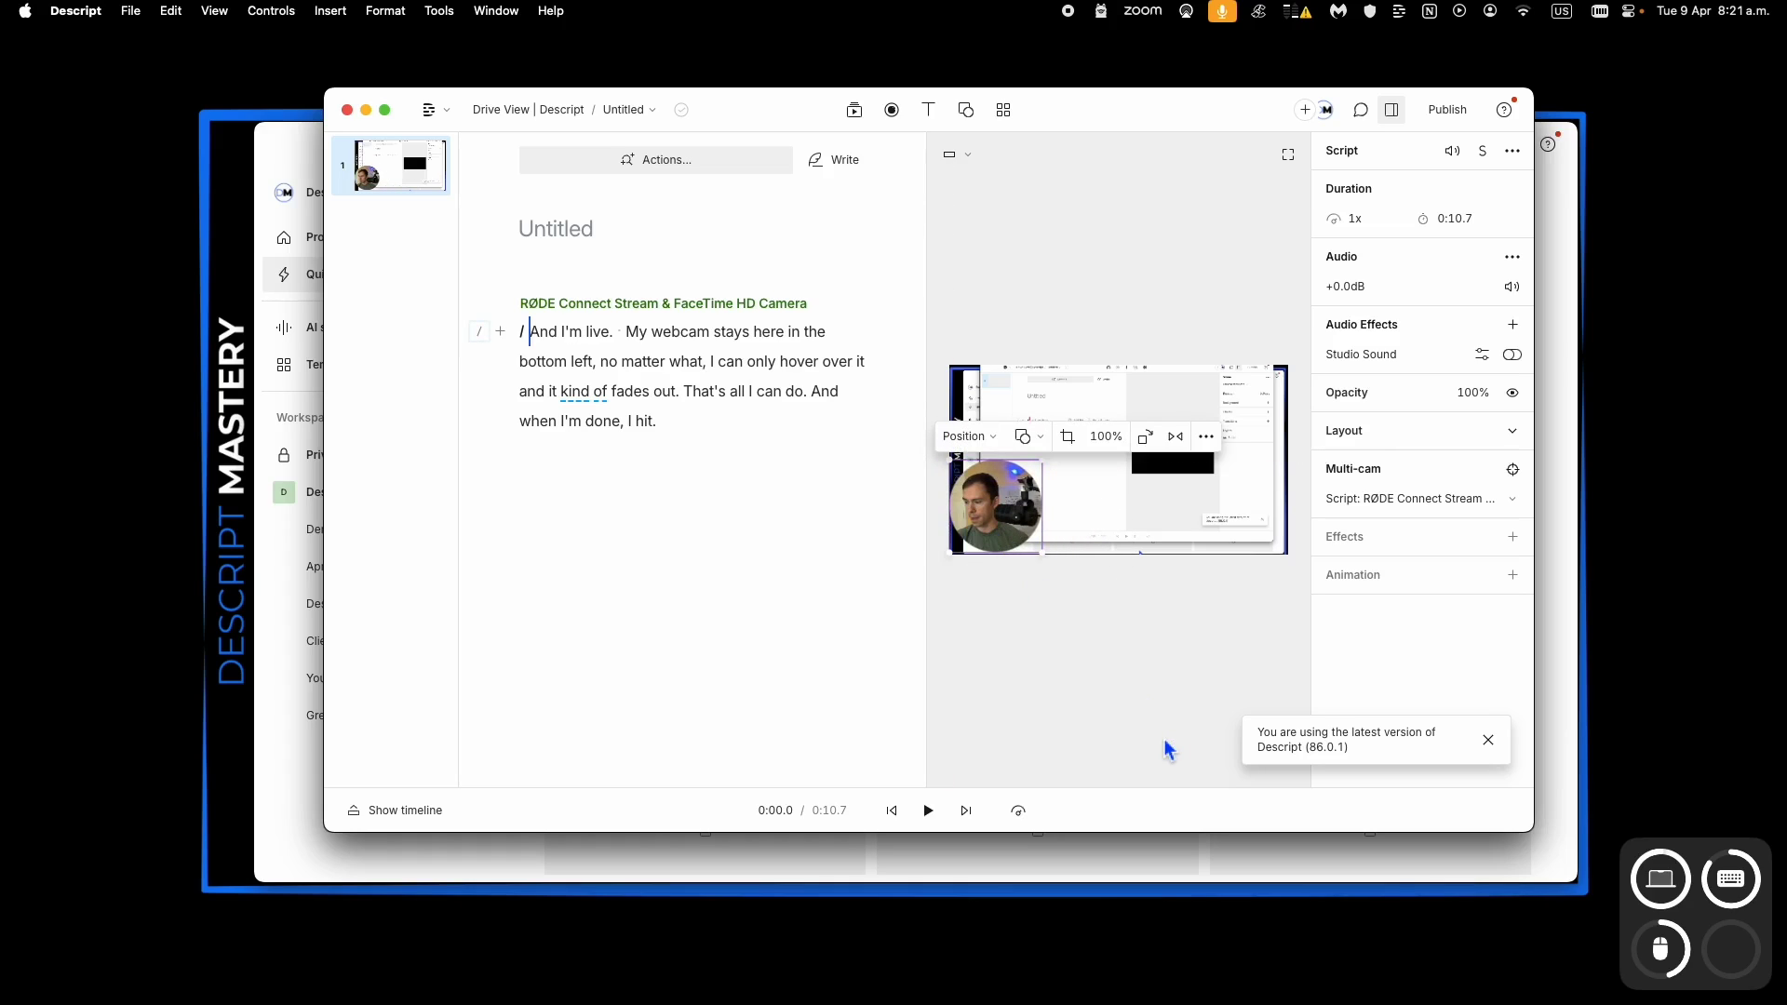